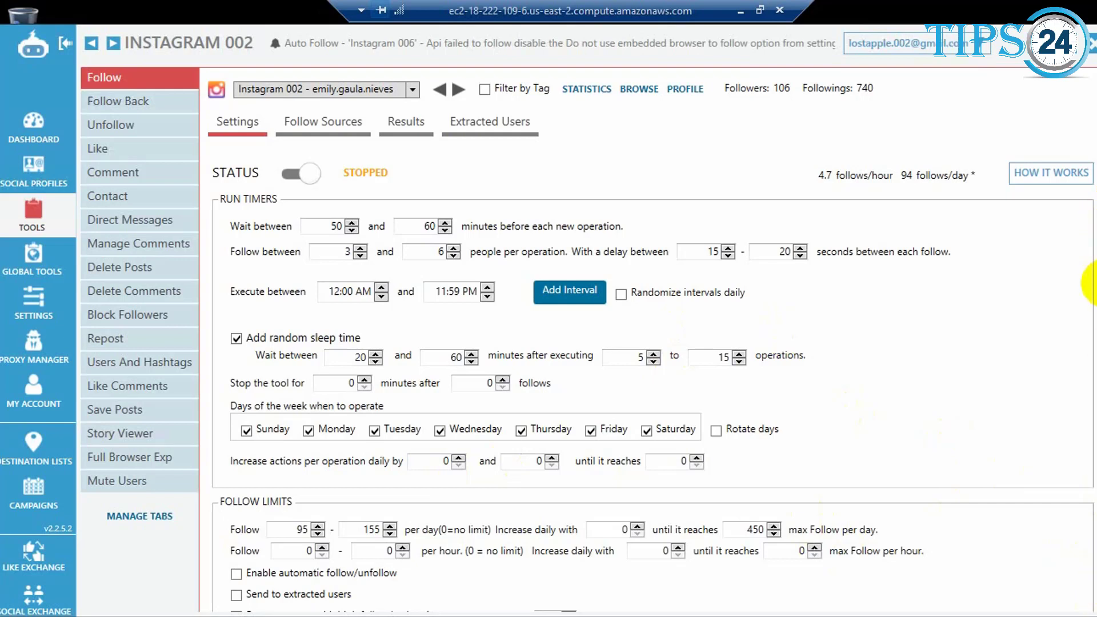
Step: In the follow limits, set the per-day follow limit to increase daily with 10
{"action": "scroll", "coordinate": [1092, 282], "scroll_direction": "down", "scroll_amount": 1}
{"action": "scroll", "coordinate": [1094, 282], "scroll_direction": "down", "scroll_amount": 3}
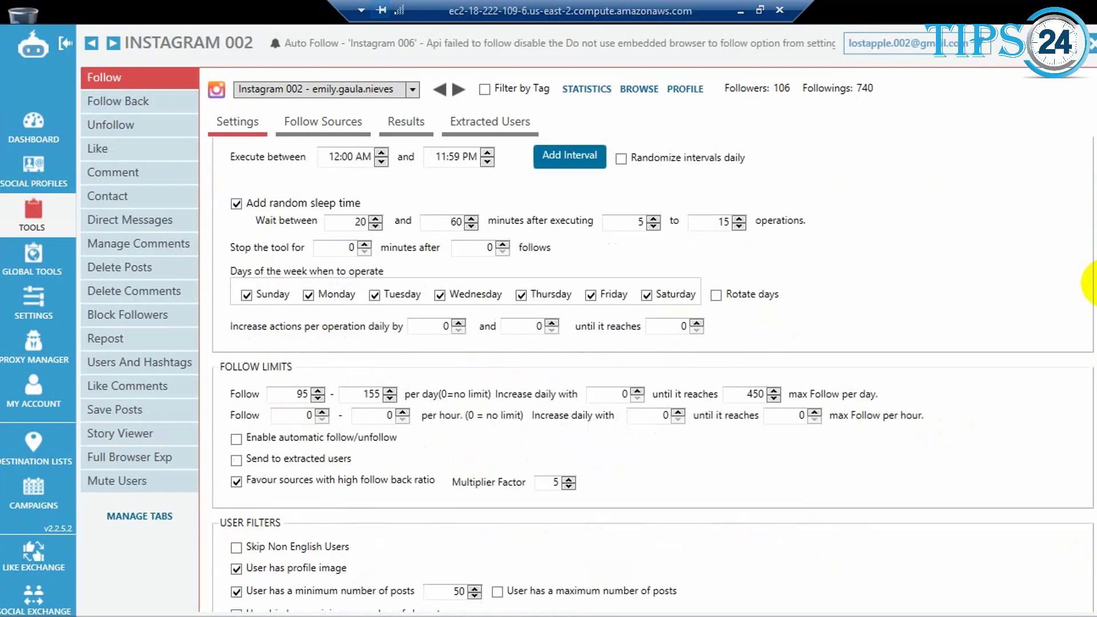
{"action": "scroll", "coordinate": [1092, 282], "scroll_direction": "down", "scroll_amount": 5}
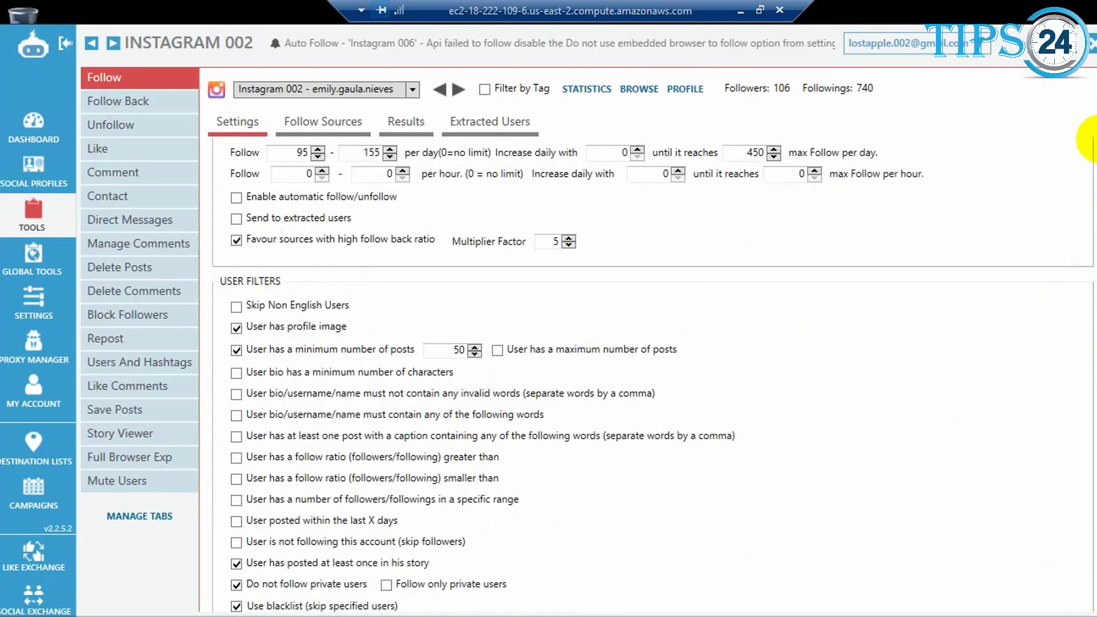
{"action": "scroll", "coordinate": [1092, 144], "scroll_direction": "up", "scroll_amount": 1}
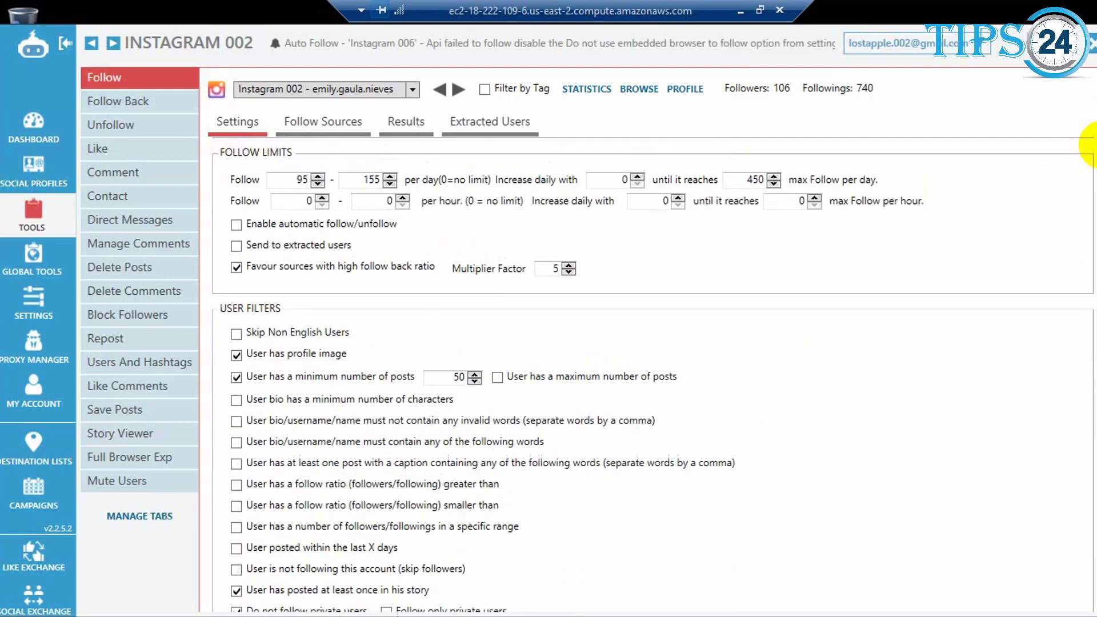
{"action": "scroll", "coordinate": [1093, 145], "scroll_direction": "up", "scroll_amount": 2}
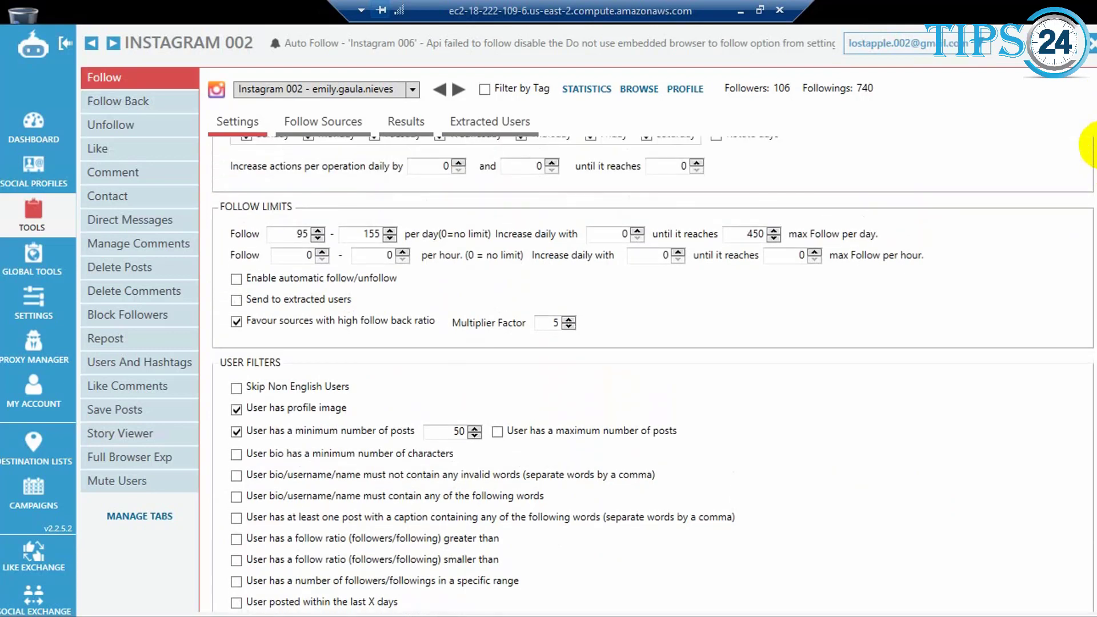
{"action": "scroll", "coordinate": [1092, 144], "scroll_direction": "up", "scroll_amount": 3}
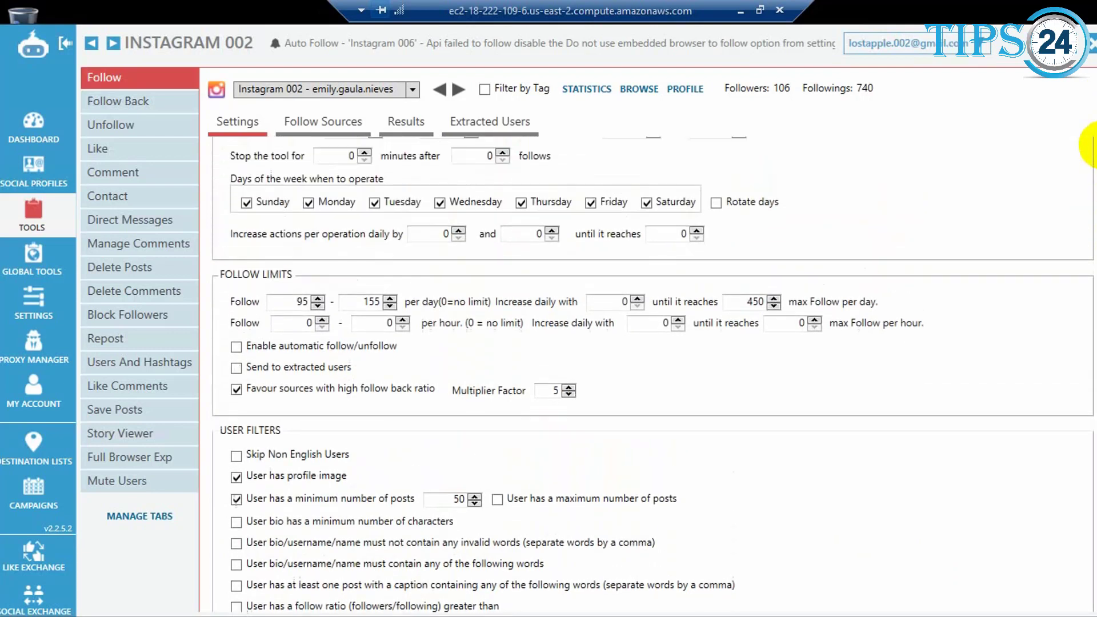
{"action": "scroll", "coordinate": [1092, 145], "scroll_direction": "up", "scroll_amount": 1}
{"action": "scroll", "coordinate": [1092, 144], "scroll_direction": "up", "scroll_amount": 1}
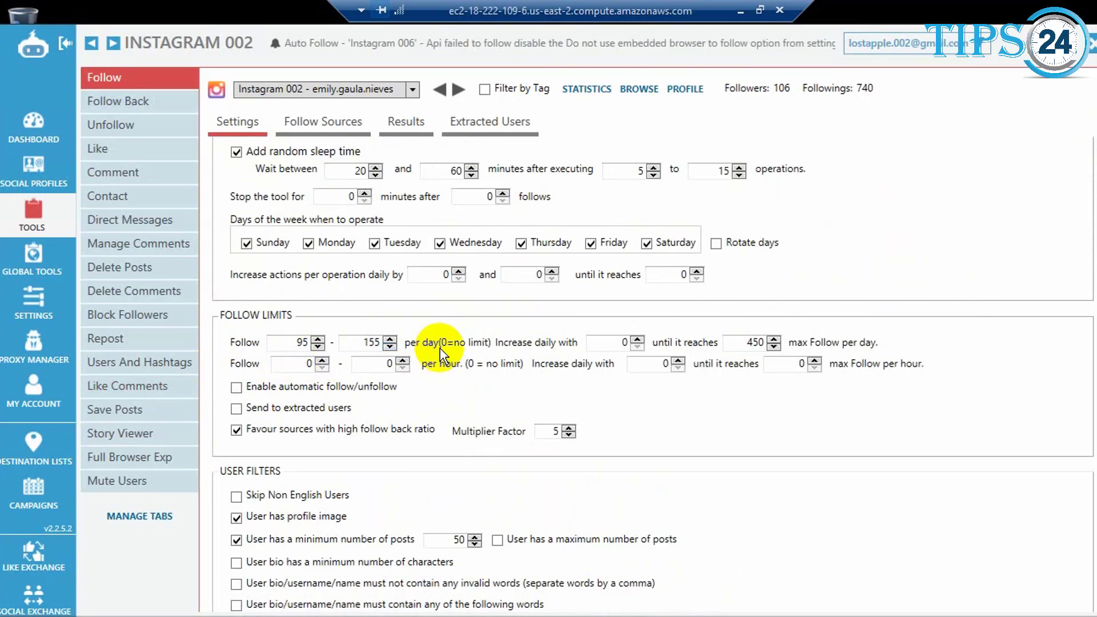
{"action": "left_click", "coordinate": [621, 341]}
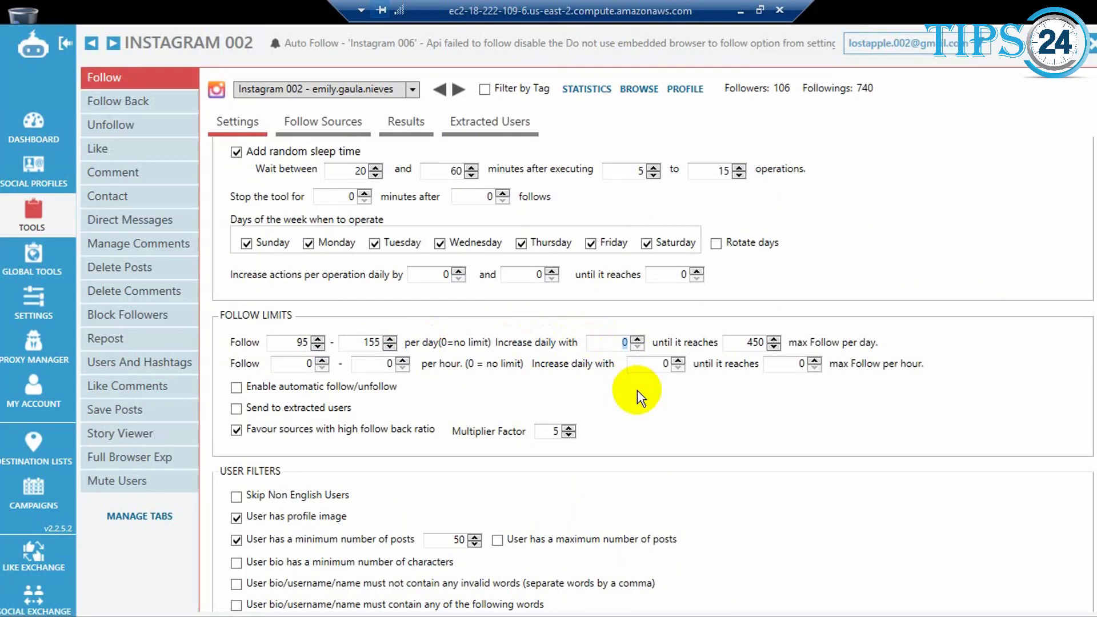
{"action": "type", "text": "10"}
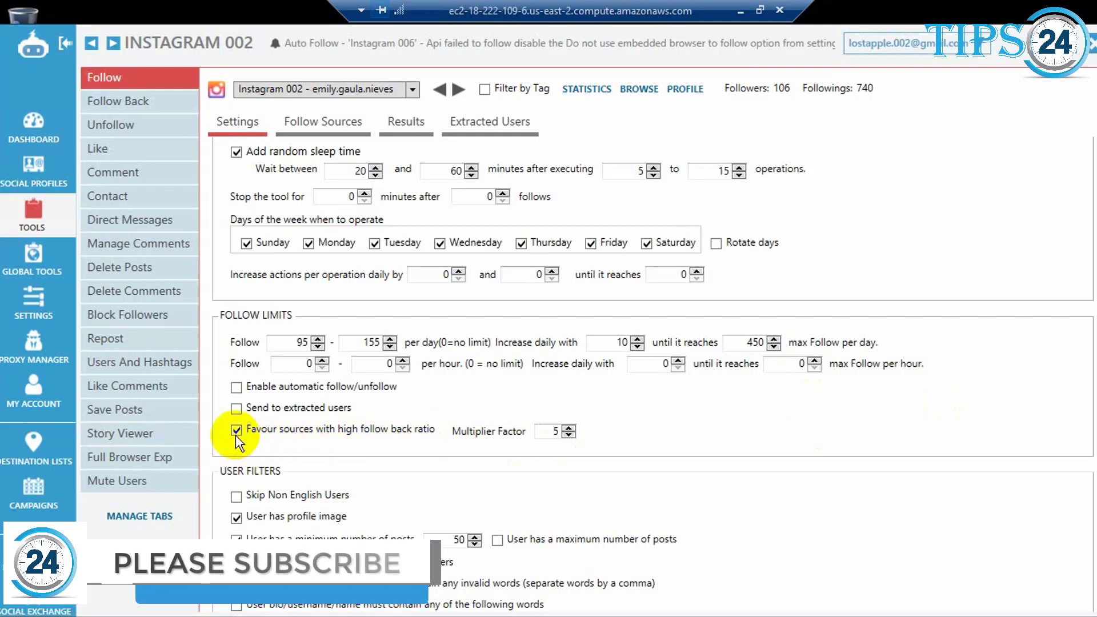
Step: Review the high follow-back ratio option and the user filters, including the username blacklist and account-type restrictions
{"action": "mouse_move", "coordinate": [239, 435]}
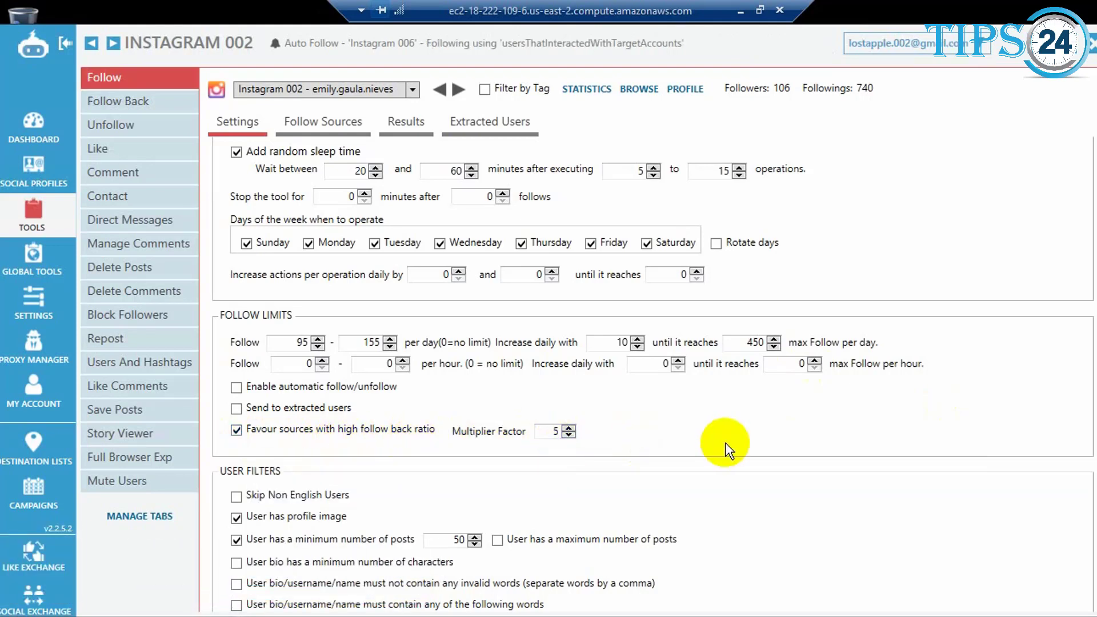
{"action": "scroll", "coordinate": [725, 448], "scroll_direction": "down", "scroll_amount": 5}
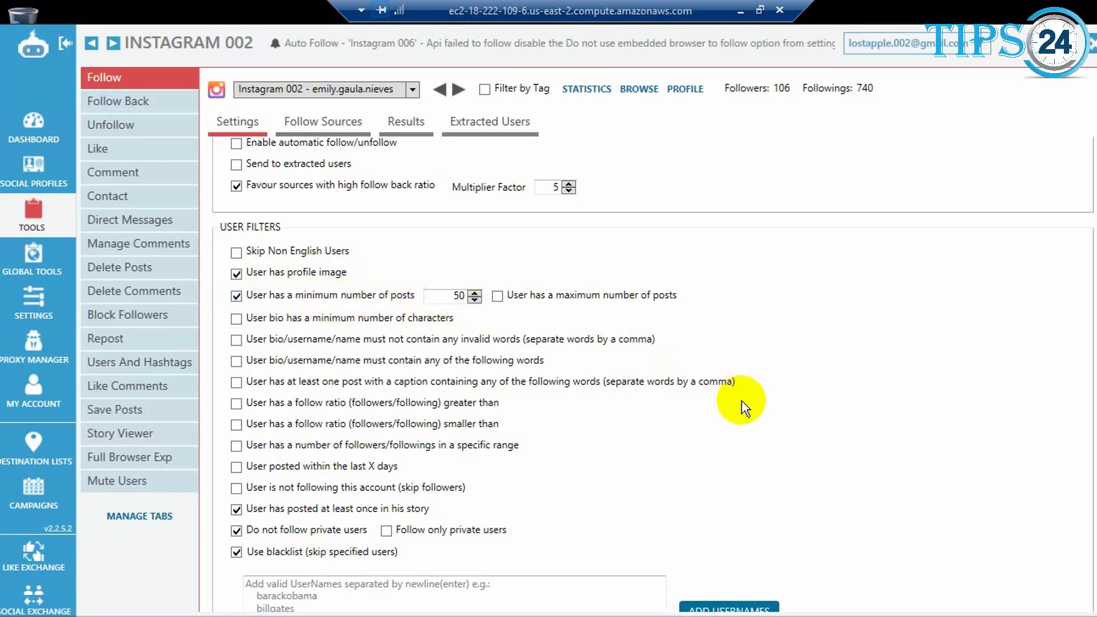
{"action": "scroll", "coordinate": [740, 406], "scroll_direction": "down", "scroll_amount": 2}
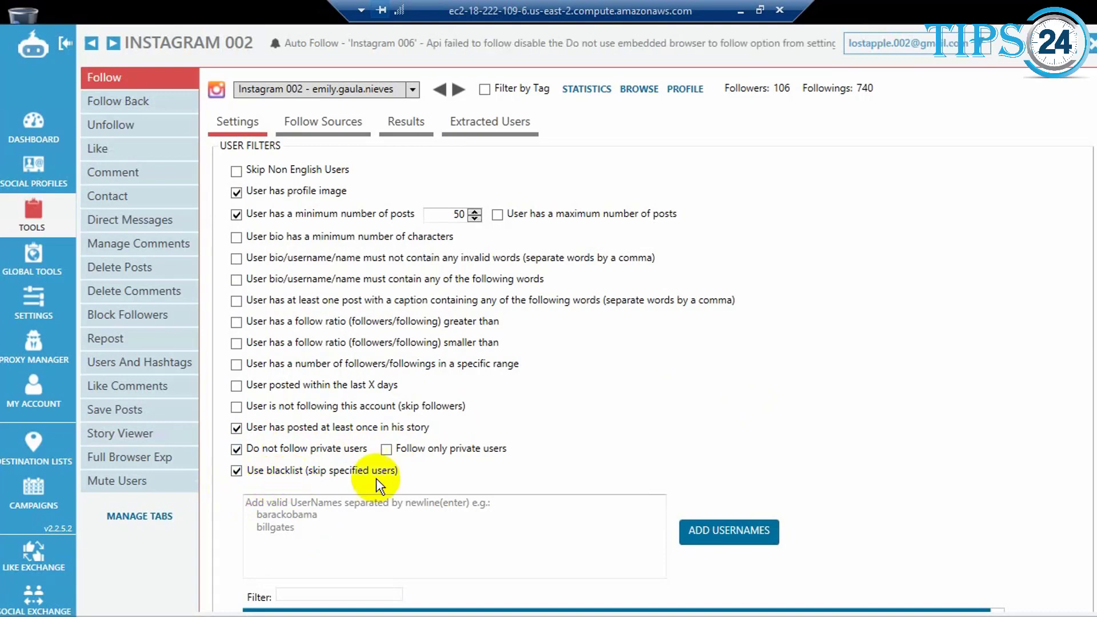
{"action": "scroll", "coordinate": [986, 437], "scroll_direction": "down", "scroll_amount": 5}
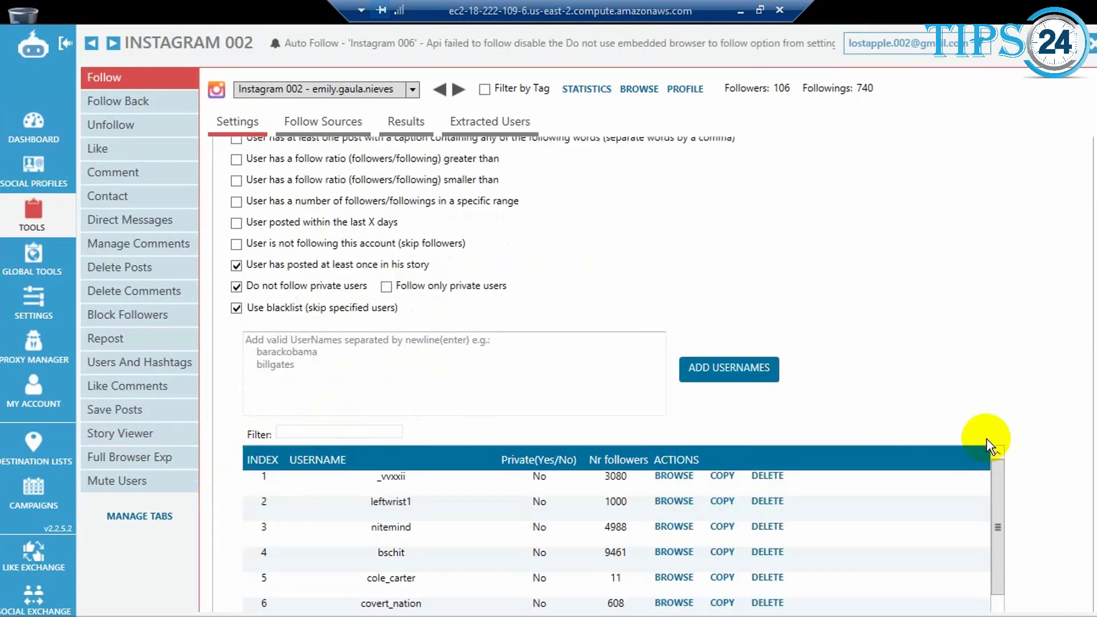
{"action": "scroll", "coordinate": [943, 438], "scroll_direction": "down", "scroll_amount": 1}
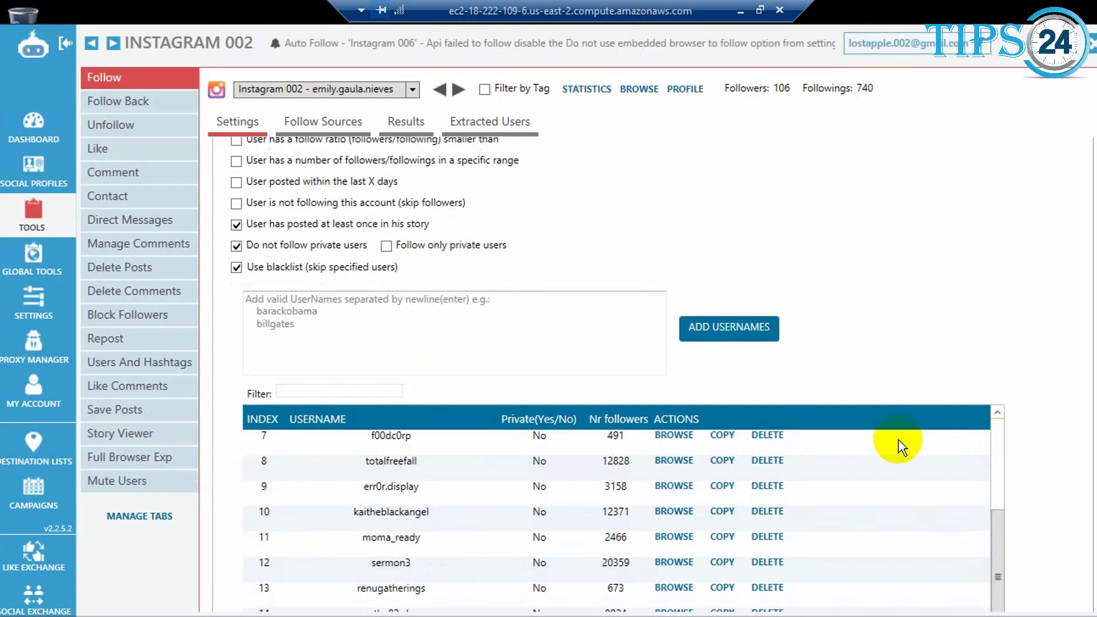
{"action": "left_click", "coordinate": [360, 325]}
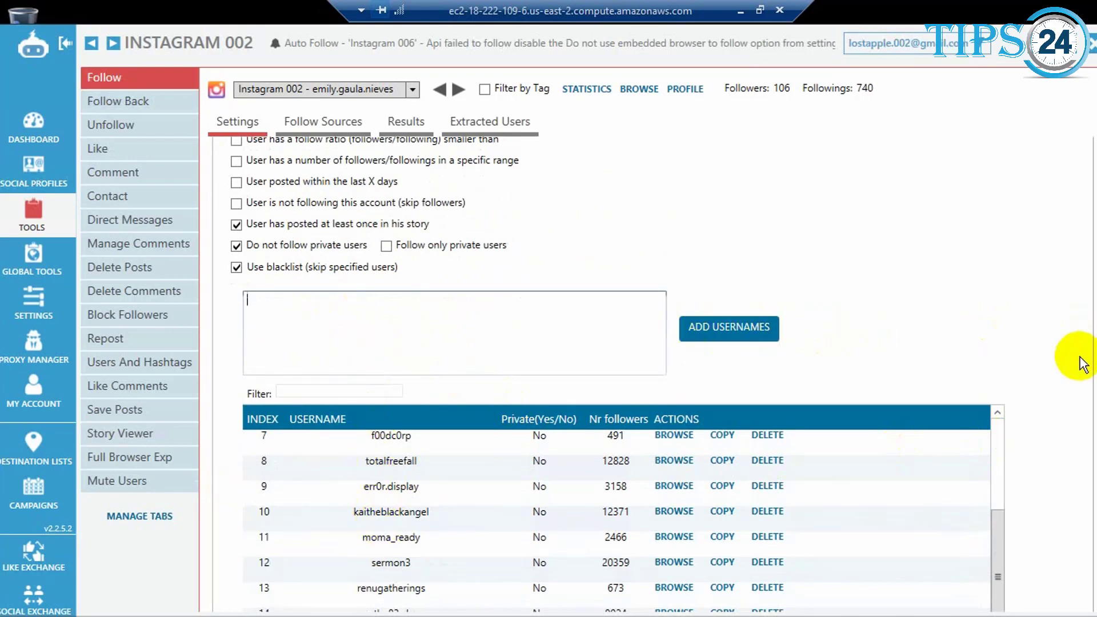
{"action": "scroll", "coordinate": [974, 387], "scroll_direction": "down", "scroll_amount": 4}
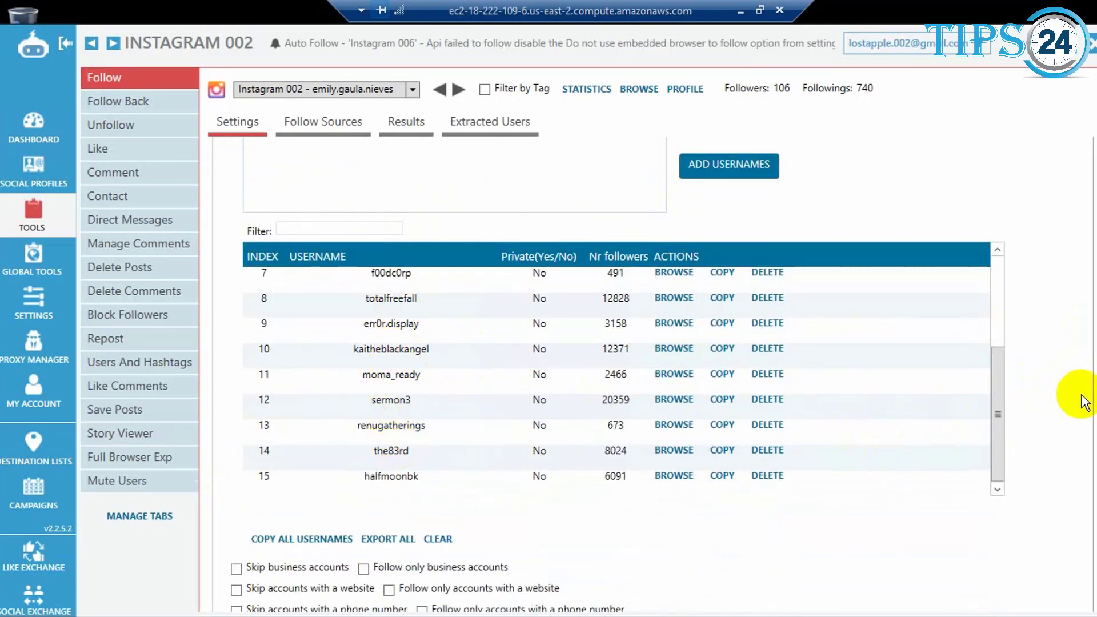
{"action": "scroll", "coordinate": [1012, 399], "scroll_direction": "down", "scroll_amount": 1}
{"action": "scroll", "coordinate": [1013, 403], "scroll_direction": "down", "scroll_amount": 5}
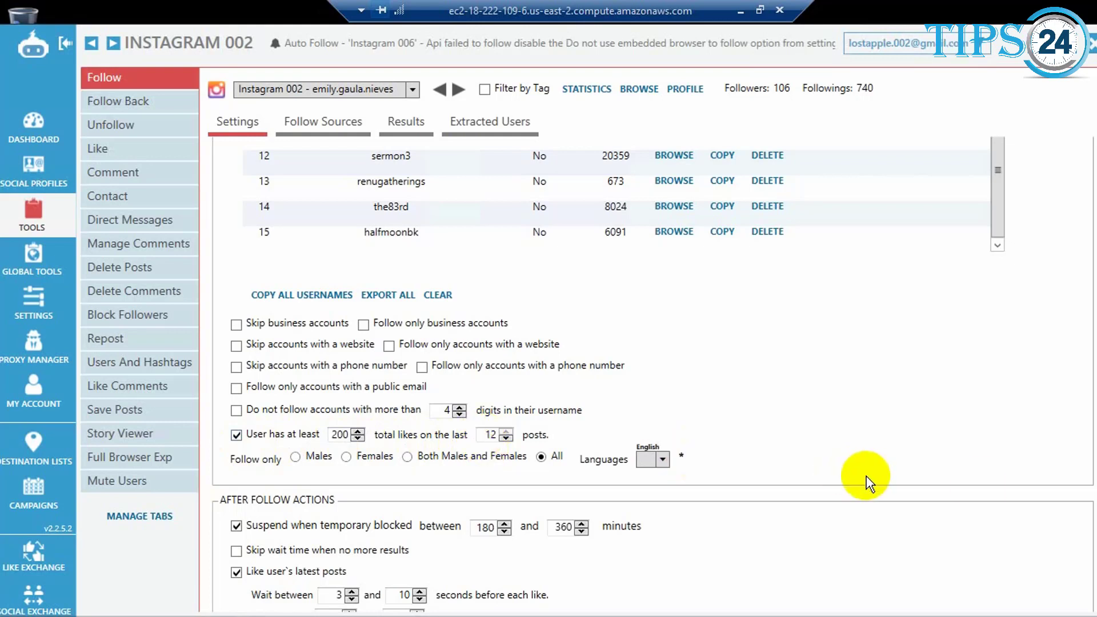
Step: Review the after-follow actions and check the spin syntax of the comment text for users' latest posts
{"action": "scroll", "coordinate": [868, 479], "scroll_direction": "down", "scroll_amount": 3}
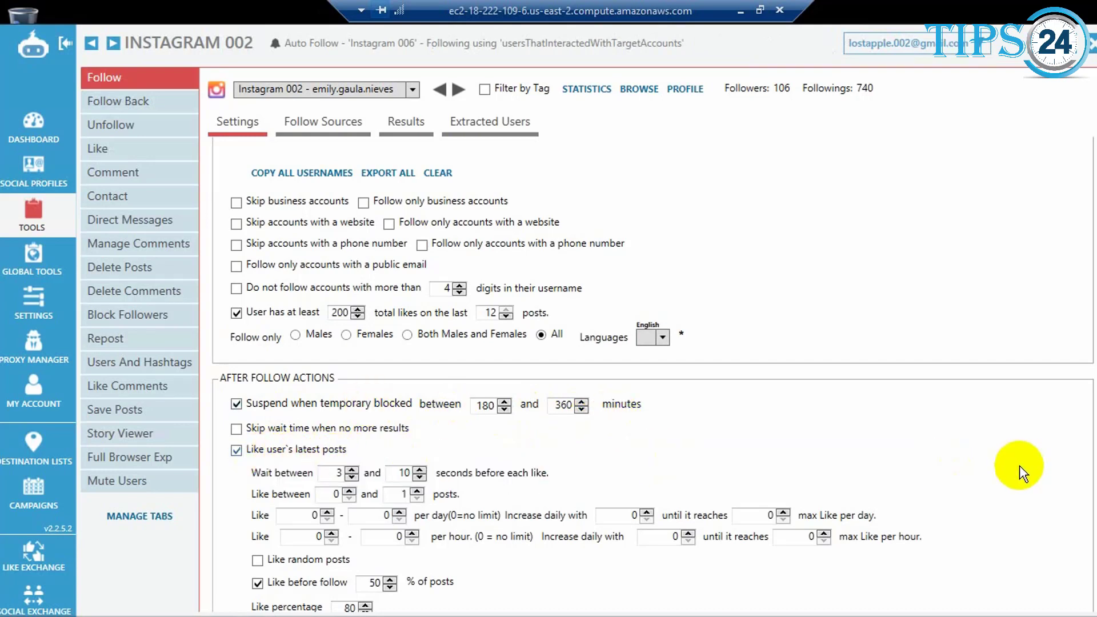
{"action": "scroll", "coordinate": [1019, 465], "scroll_direction": "down", "scroll_amount": 3}
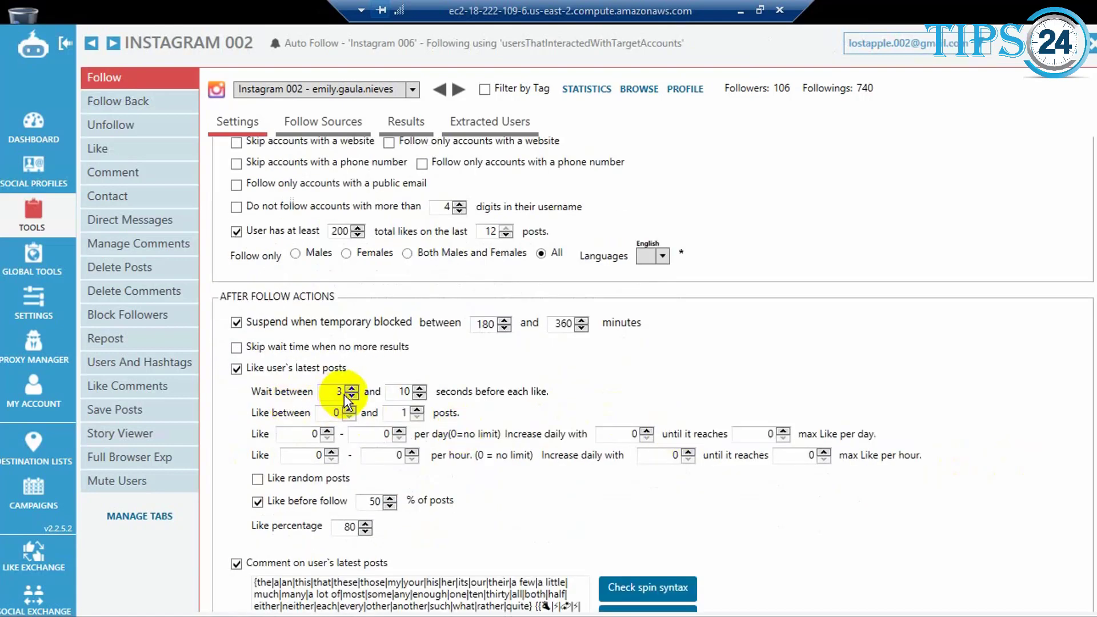
{"action": "scroll", "coordinate": [393, 394], "scroll_direction": "down", "scroll_amount": 1}
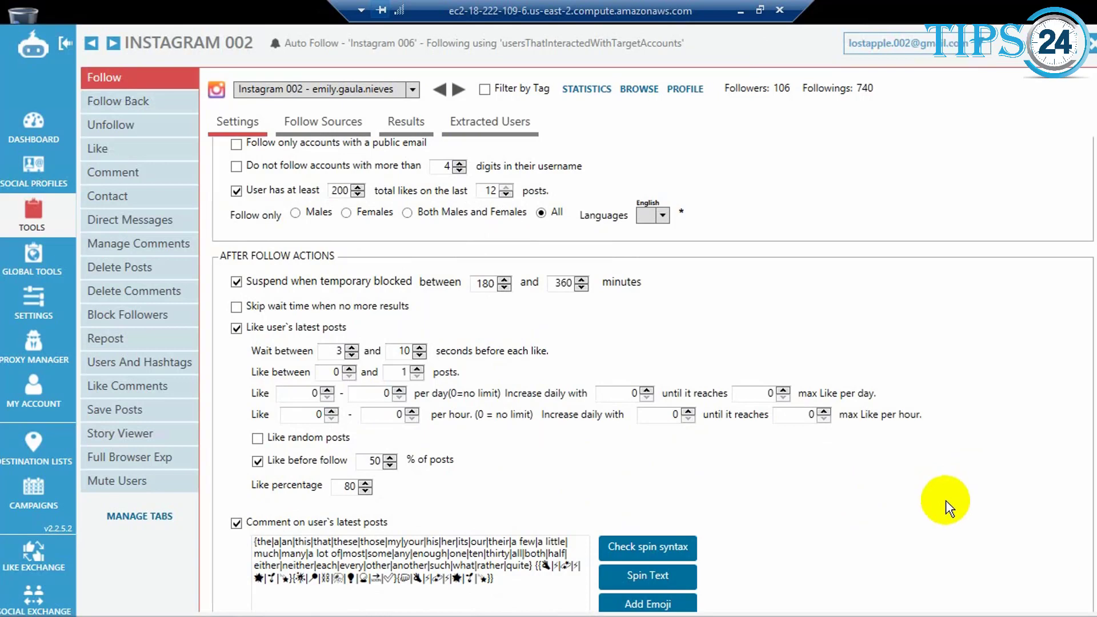
{"action": "scroll", "coordinate": [1092, 571], "scroll_direction": "down", "scroll_amount": 4}
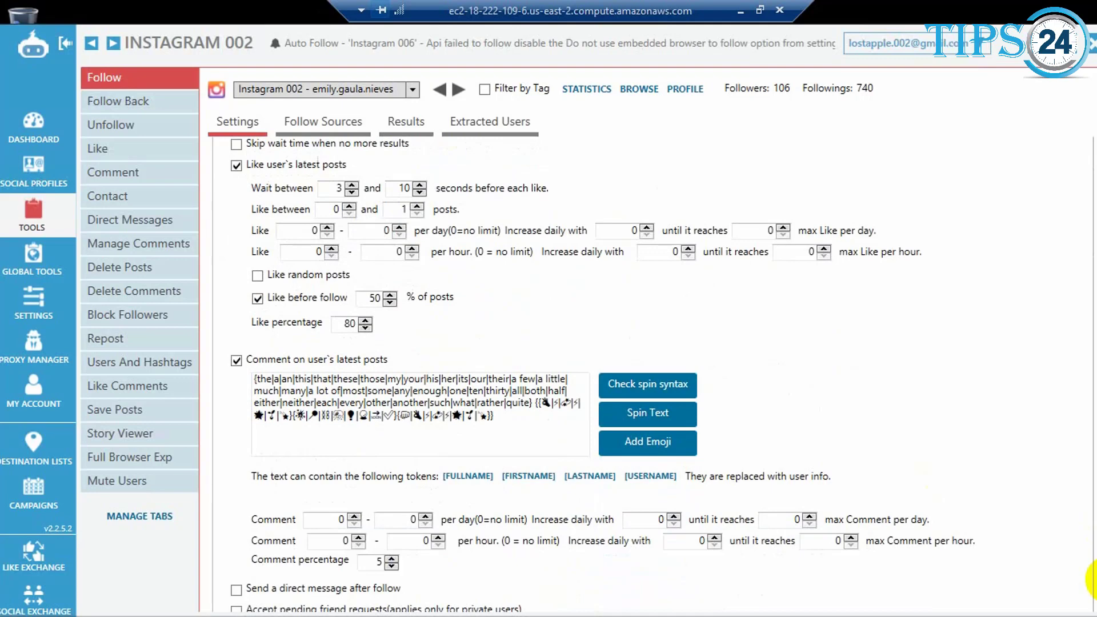
{"action": "scroll", "coordinate": [1092, 577], "scroll_direction": "down", "scroll_amount": 4}
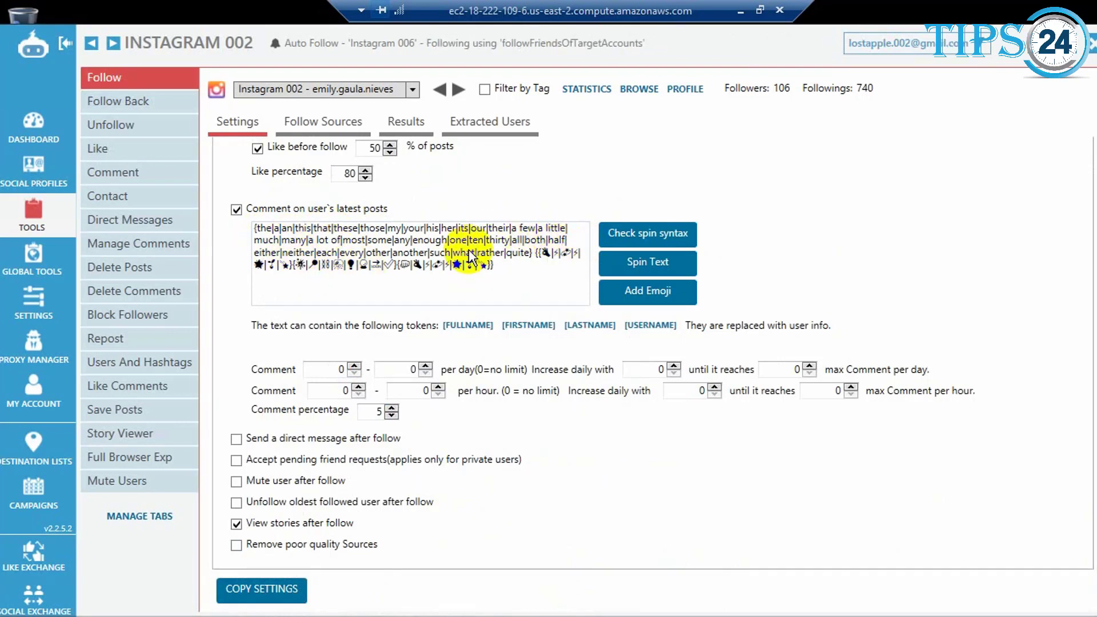
{"action": "left_click", "coordinate": [642, 236]}
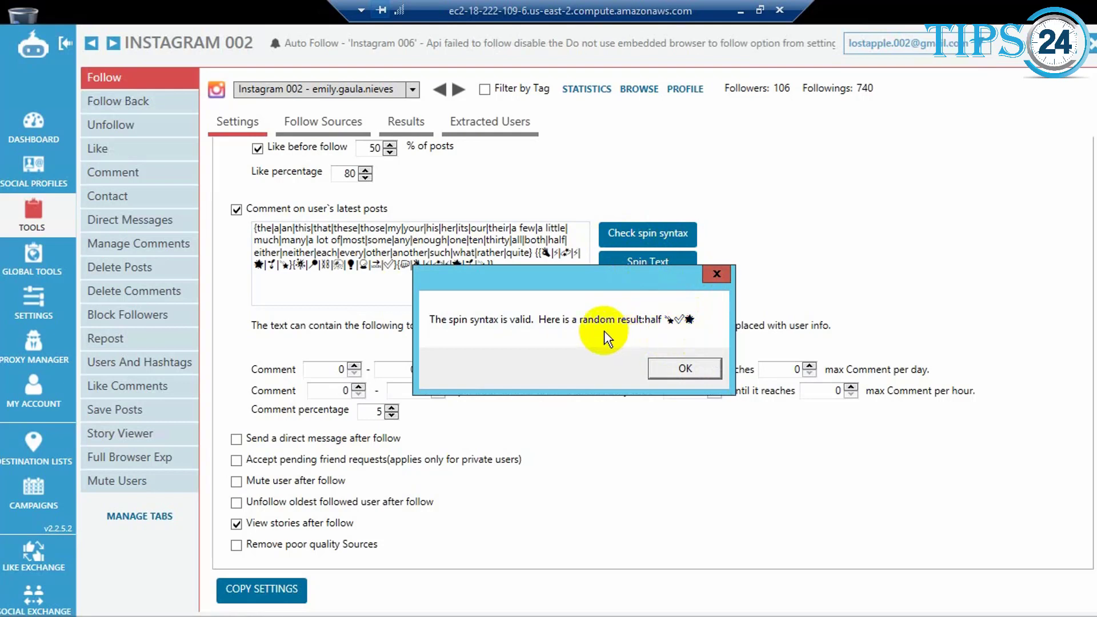
{"action": "left_click", "coordinate": [684, 365]}
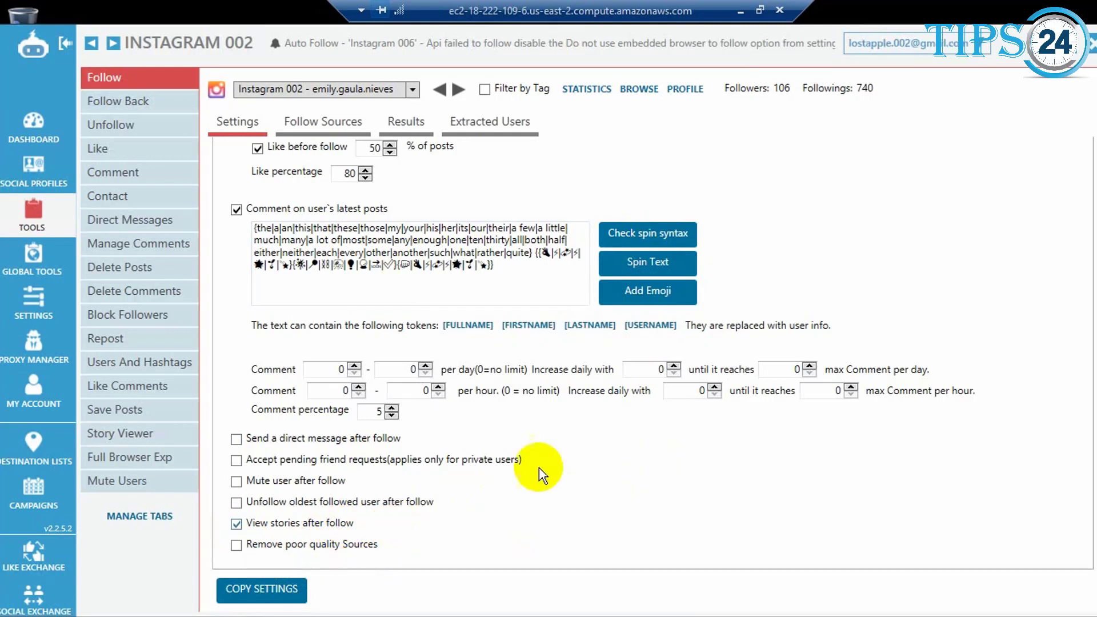
Step: Open the follow sources and examine the hashtag search options with their keyword list
{"action": "left_click", "coordinate": [318, 129]}
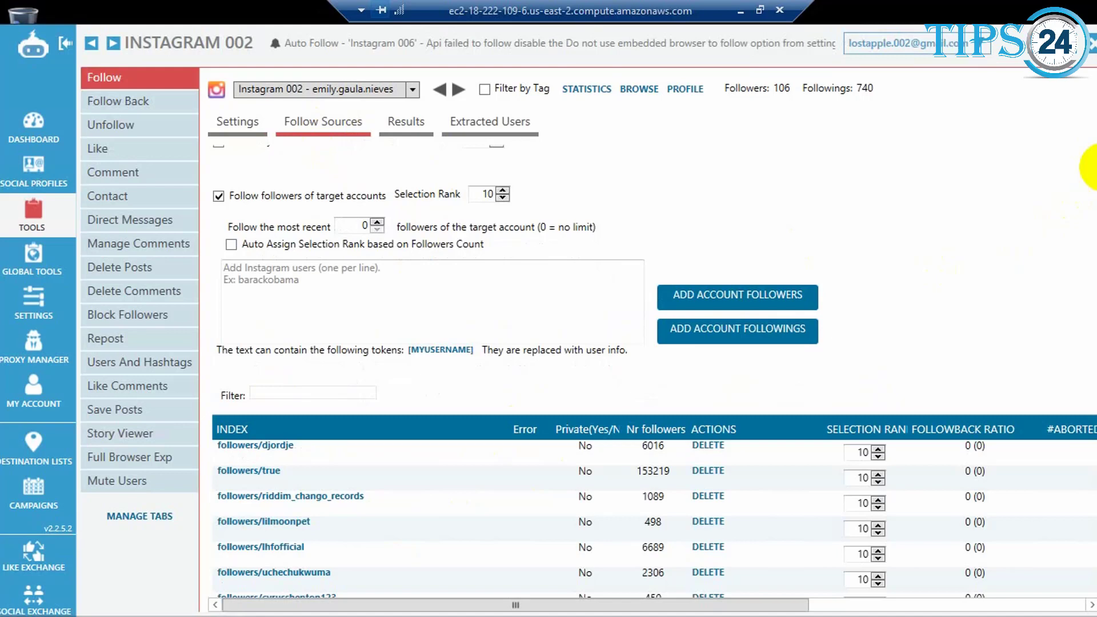
{"action": "scroll", "coordinate": [651, 371], "scroll_direction": "down", "scroll_amount": 10}
{"action": "scroll", "coordinate": [651, 372], "scroll_direction": "up", "scroll_amount": 3}
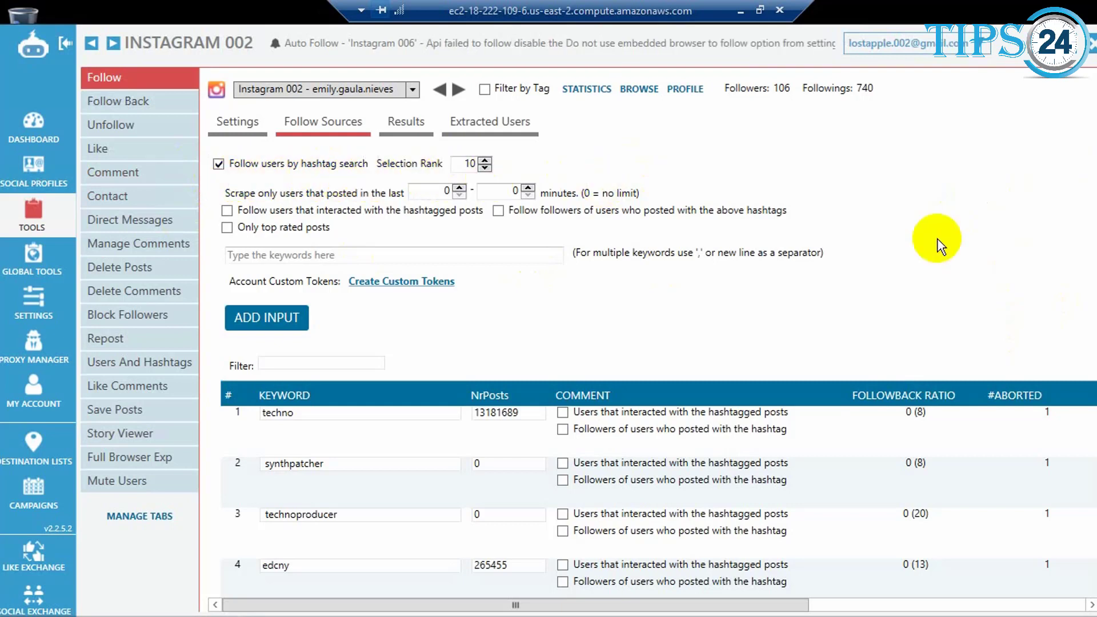
{"action": "scroll", "coordinate": [969, 260], "scroll_direction": "down", "scroll_amount": 1}
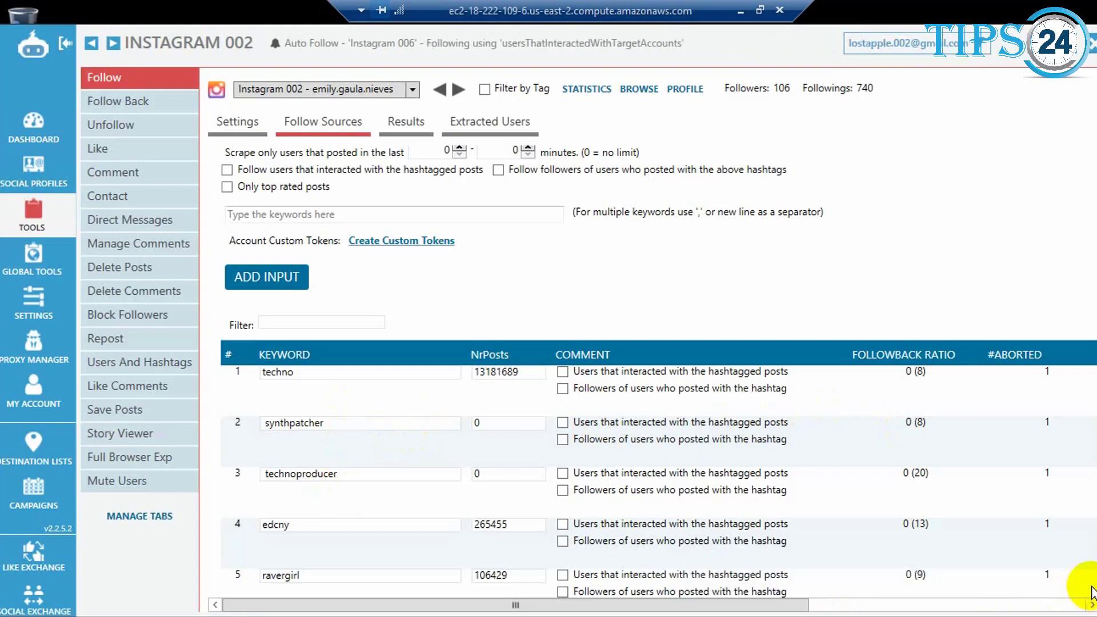
{"action": "scroll", "coordinate": [1092, 591], "scroll_direction": "down", "scroll_amount": 3}
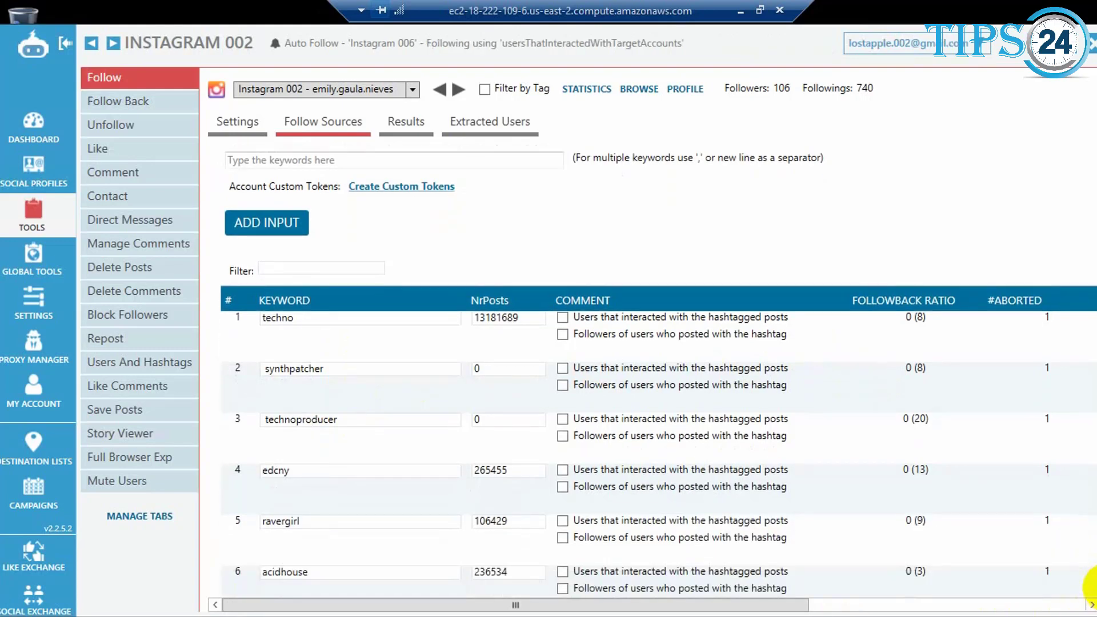
{"action": "scroll", "coordinate": [1093, 591], "scroll_direction": "down", "scroll_amount": 8}
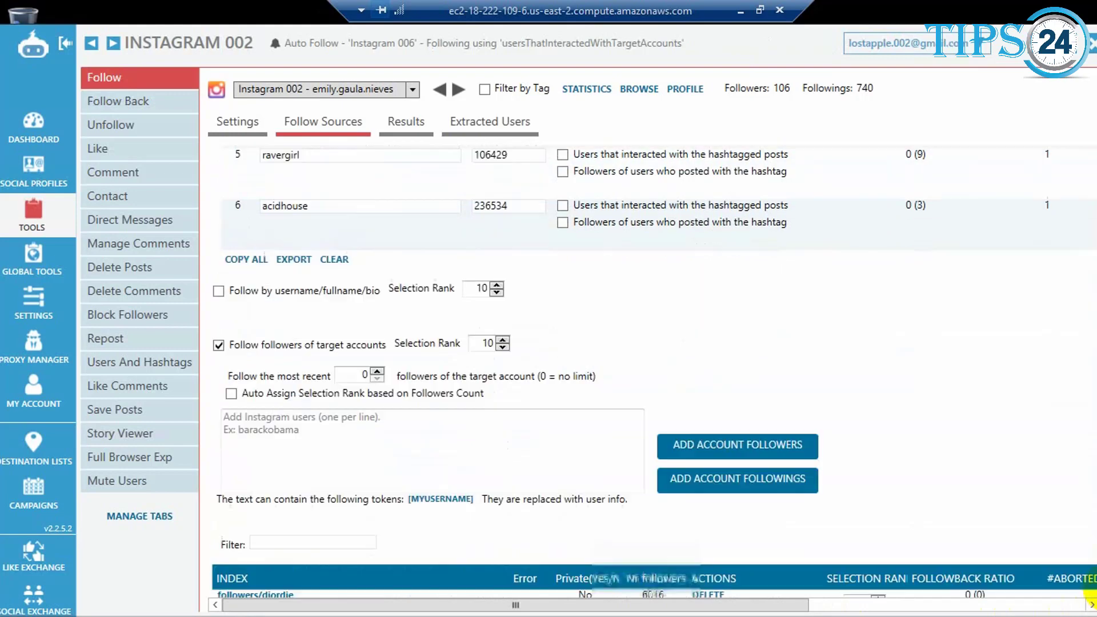
Step: Examine the target-account follower sources, the own-followers options and the settings for following specific users
{"action": "scroll", "coordinate": [979, 428], "scroll_direction": "down", "scroll_amount": 4}
{"action": "scroll", "coordinate": [525, 255], "scroll_direction": "down", "scroll_amount": 2}
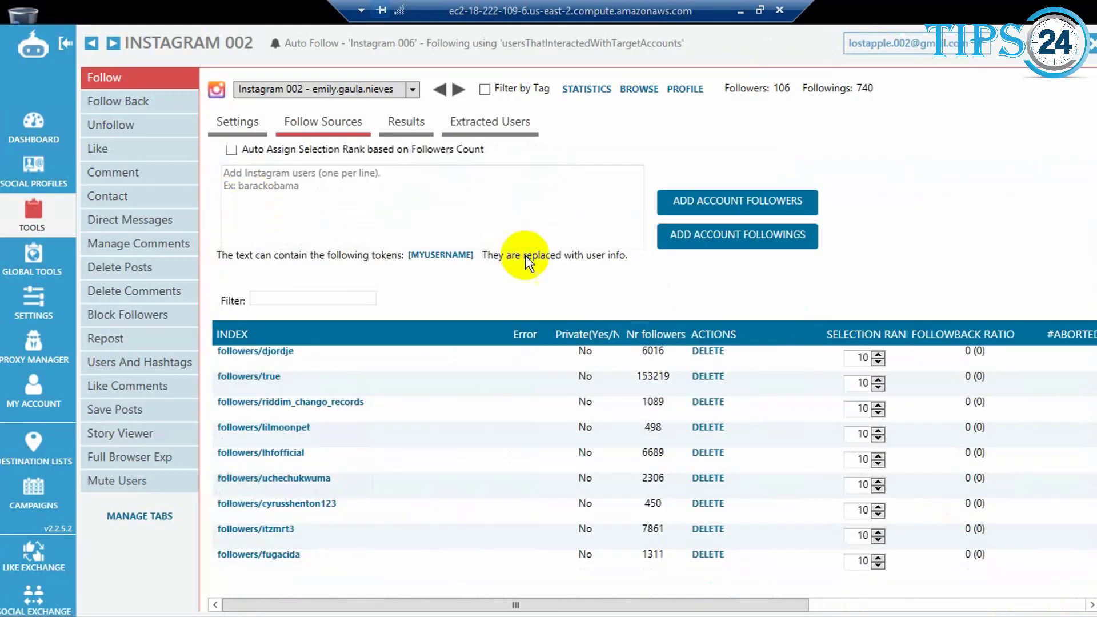
{"action": "scroll", "coordinate": [1092, 172], "scroll_direction": "up", "scroll_amount": 1}
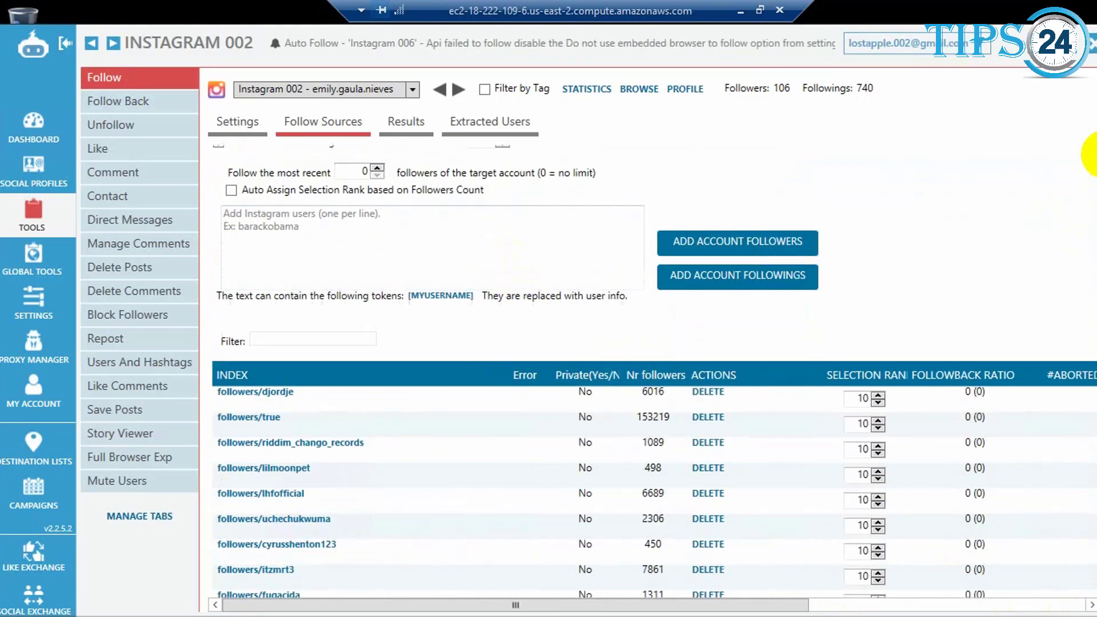
{"action": "scroll", "coordinate": [1091, 154], "scroll_direction": "up", "scroll_amount": 1}
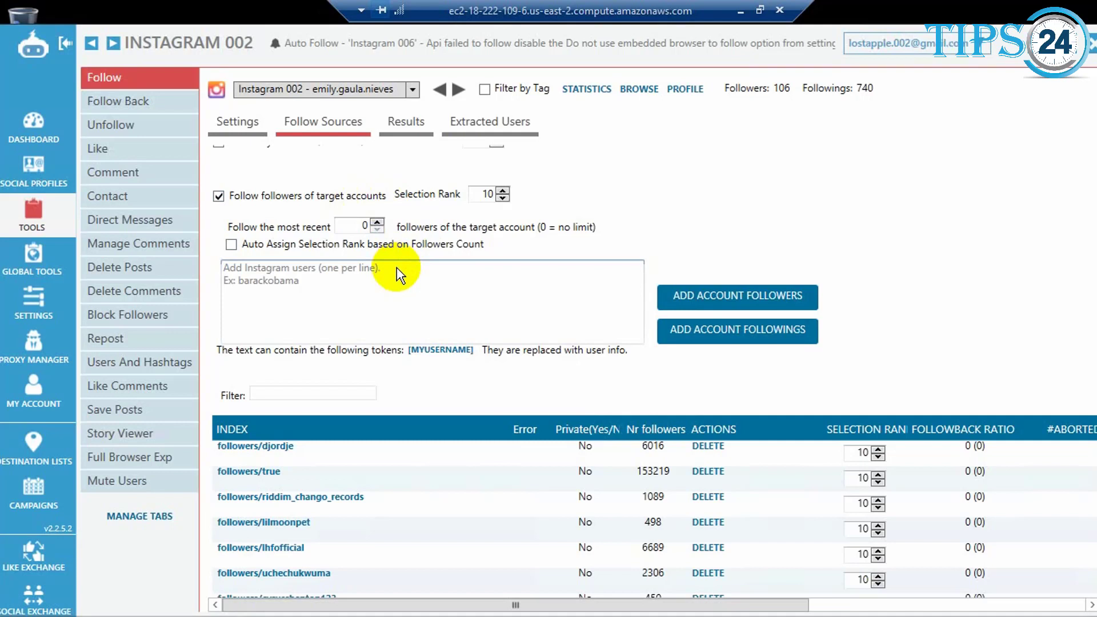
{"action": "left_click", "coordinate": [287, 274]}
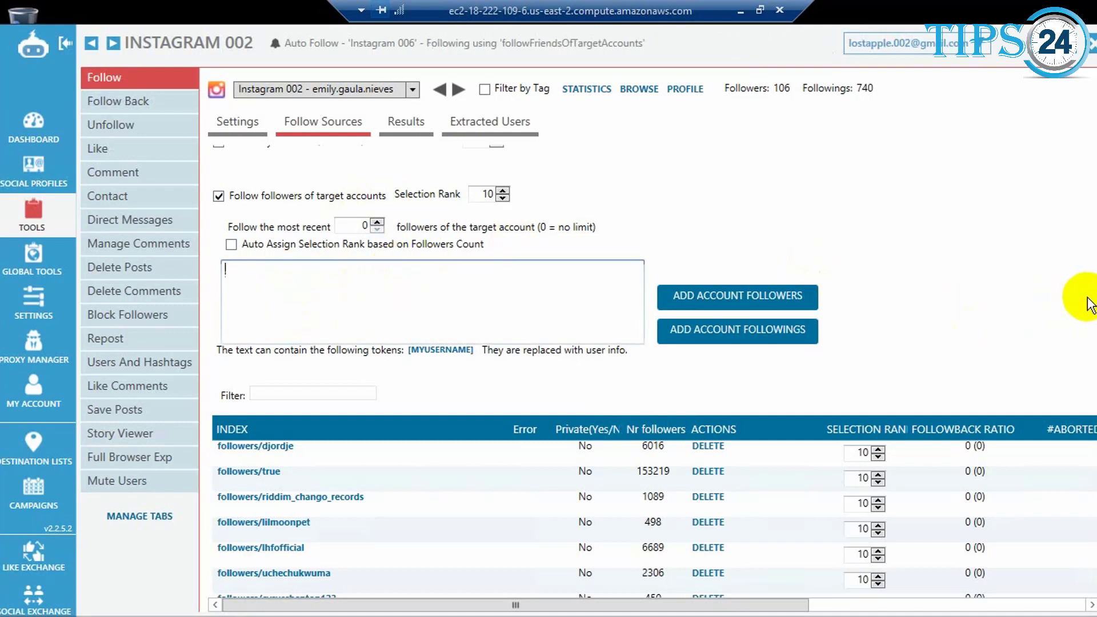
{"action": "scroll", "coordinate": [1092, 334], "scroll_direction": "down", "scroll_amount": 1}
{"action": "scroll", "coordinate": [1088, 334], "scroll_direction": "down", "scroll_amount": 3}
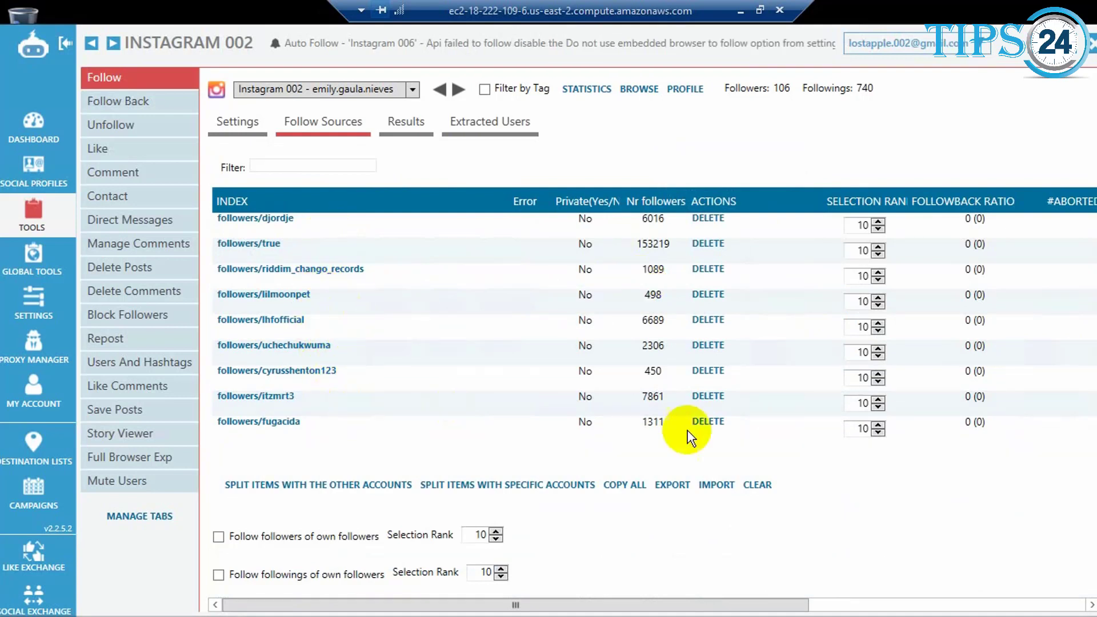
{"action": "scroll", "coordinate": [1073, 484], "scroll_direction": "down", "scroll_amount": 1}
{"action": "scroll", "coordinate": [1073, 484], "scroll_direction": "down", "scroll_amount": 4}
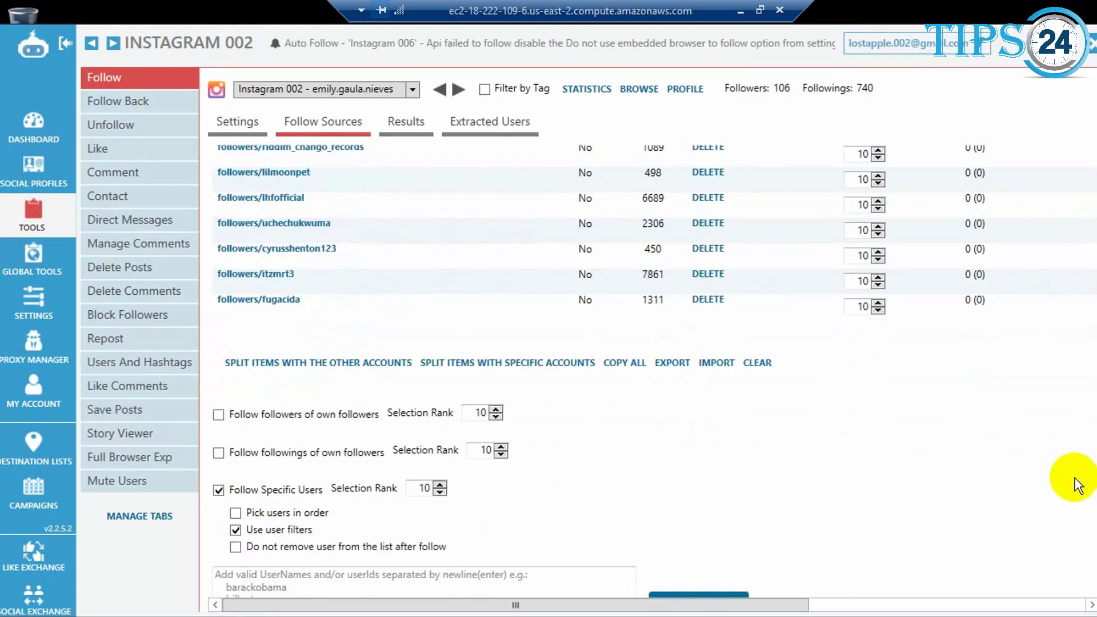
{"action": "scroll", "coordinate": [1073, 485], "scroll_direction": "down", "scroll_amount": 1}
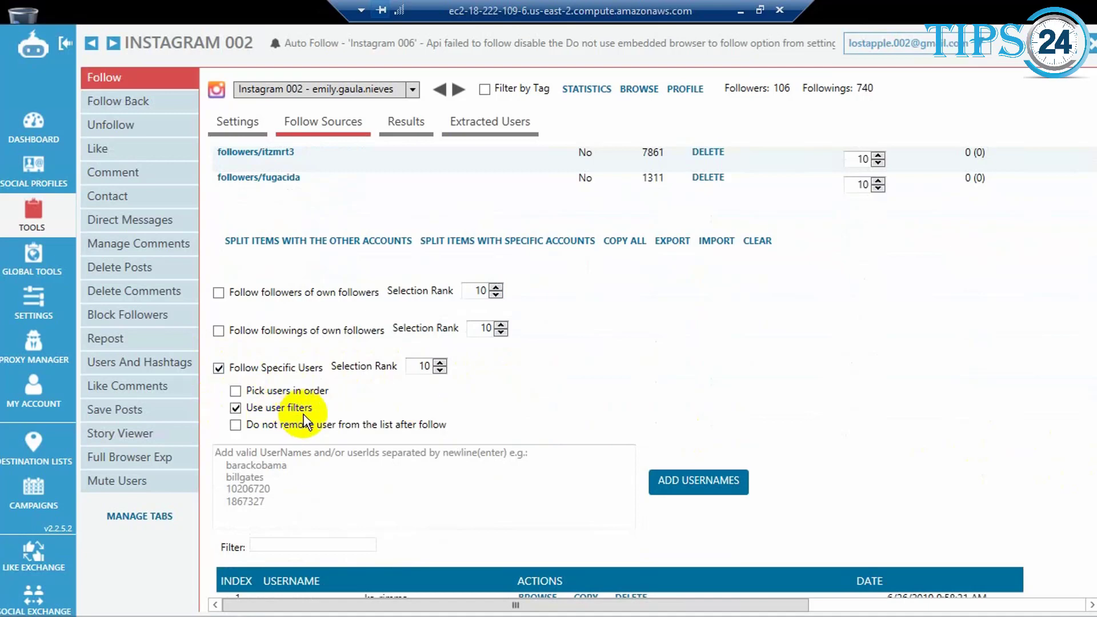
Step: Examine the specific-users follow options, the username entry box and the list of added usernames
{"action": "scroll", "coordinate": [942, 453], "scroll_direction": "down", "scroll_amount": 3}
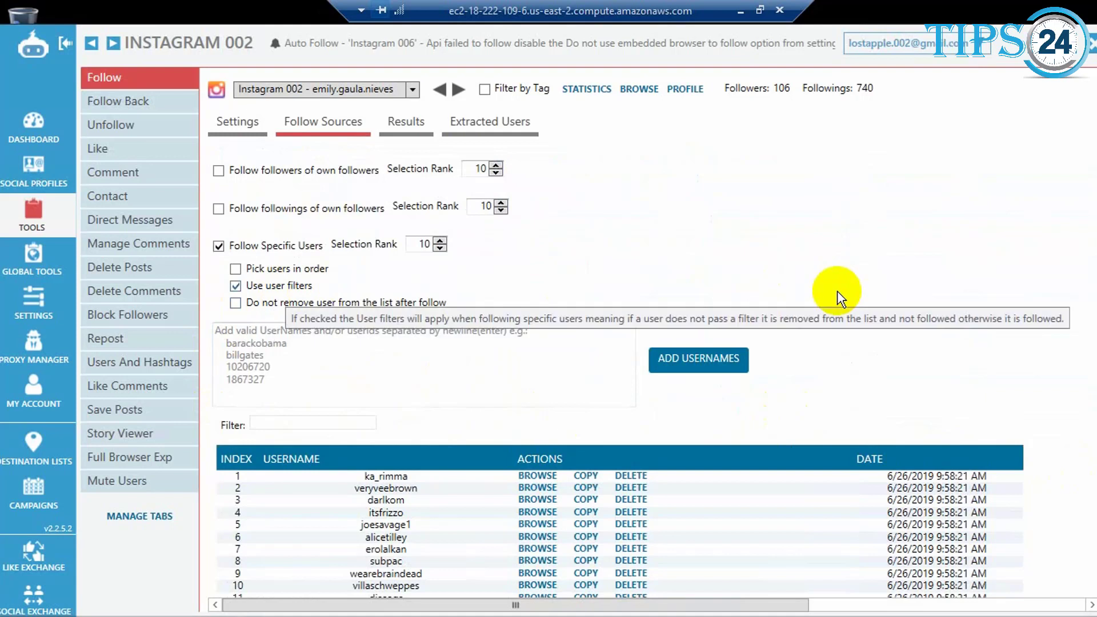
{"action": "left_click", "coordinate": [258, 354]}
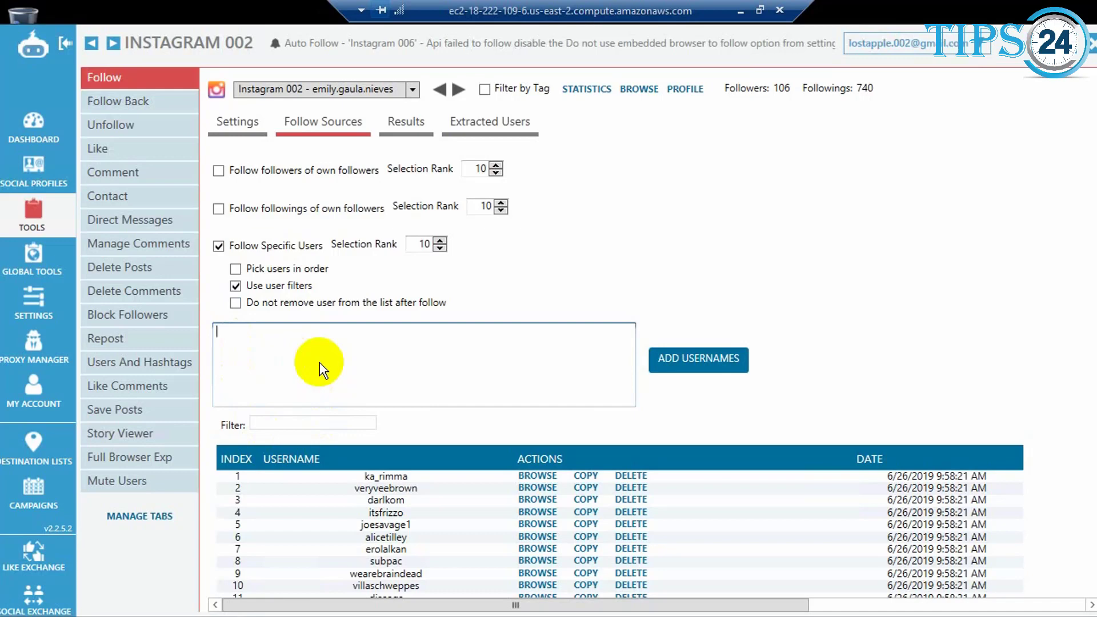
{"action": "scroll", "coordinate": [1033, 377], "scroll_direction": "down", "scroll_amount": 1}
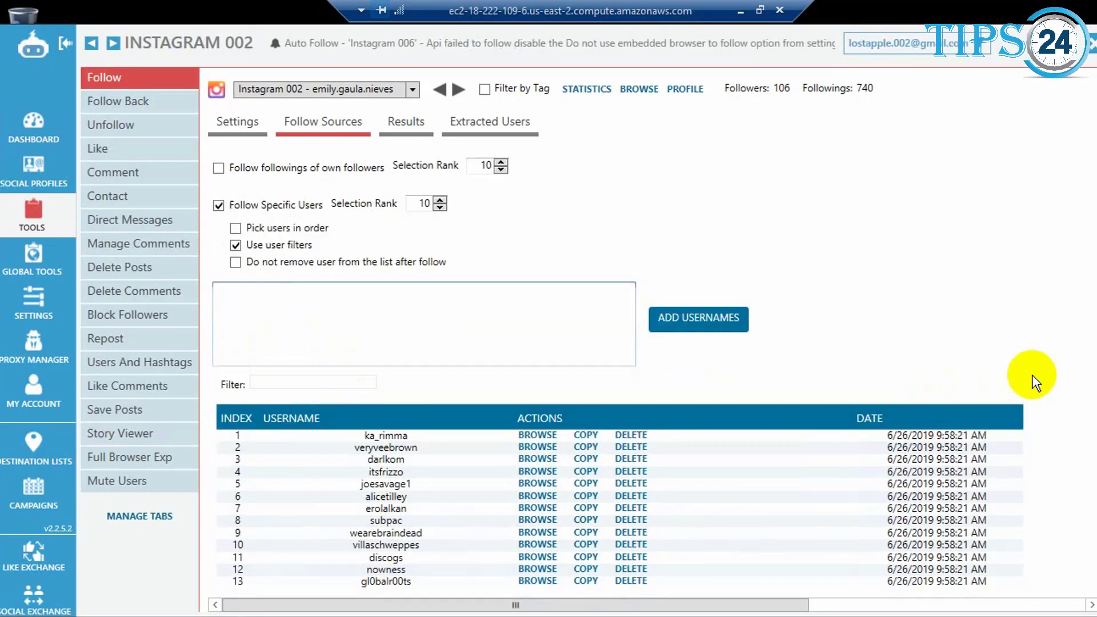
Step: Examine the source for users who interacted with target accounts' posts, including its likes and comments options and account list
{"action": "scroll", "coordinate": [1032, 377], "scroll_direction": "down", "scroll_amount": 5}
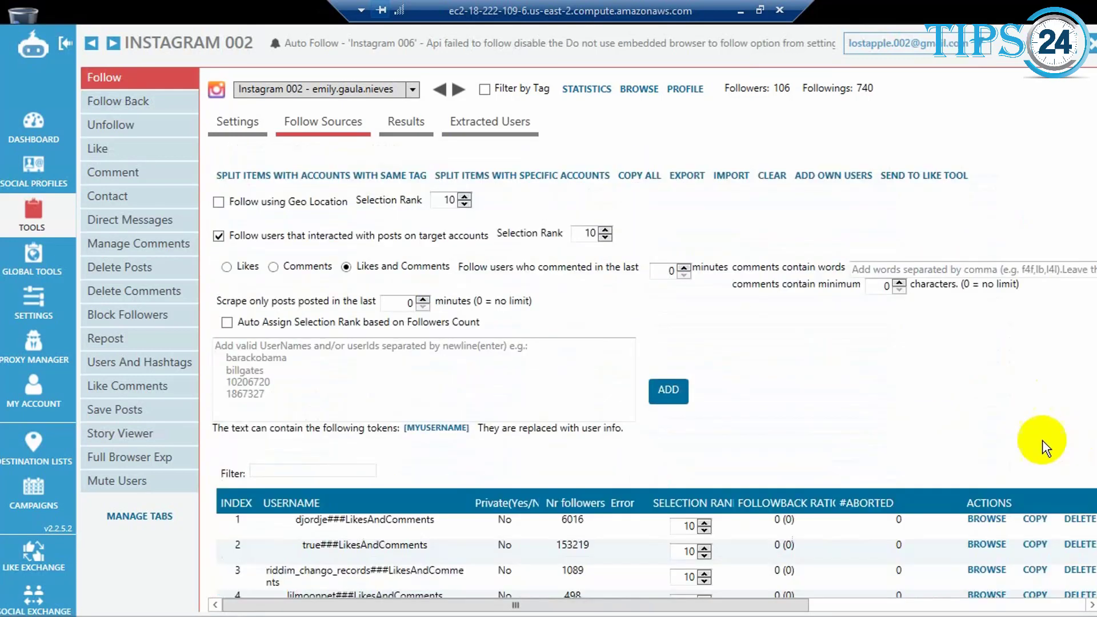
{"action": "scroll", "coordinate": [993, 435], "scroll_direction": "up", "scroll_amount": 2}
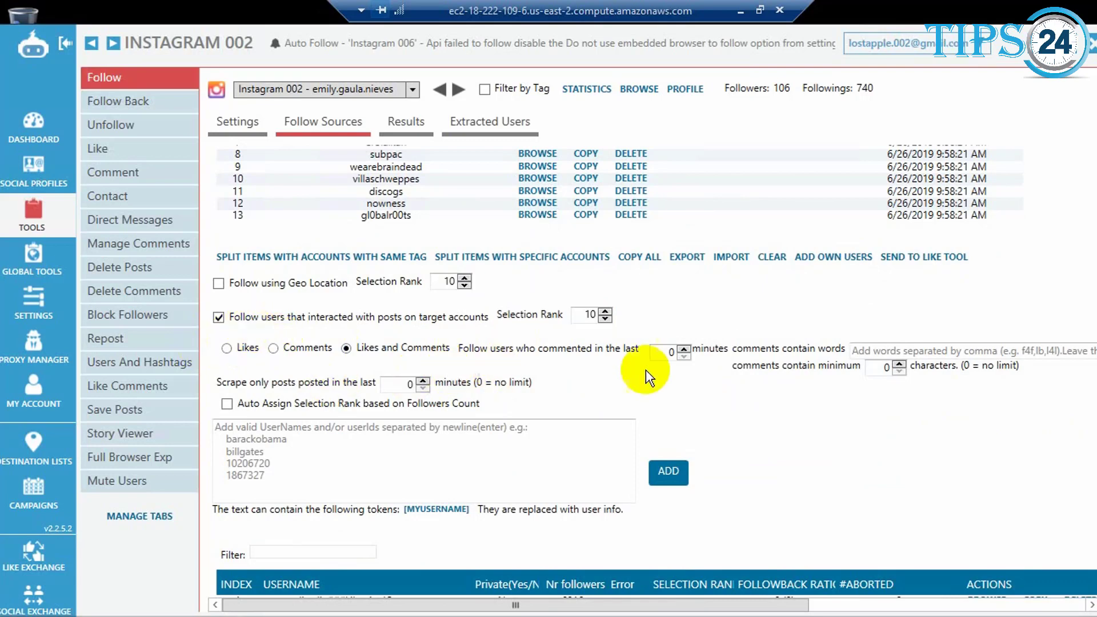
{"action": "scroll", "coordinate": [834, 483], "scroll_direction": "down", "scroll_amount": 2}
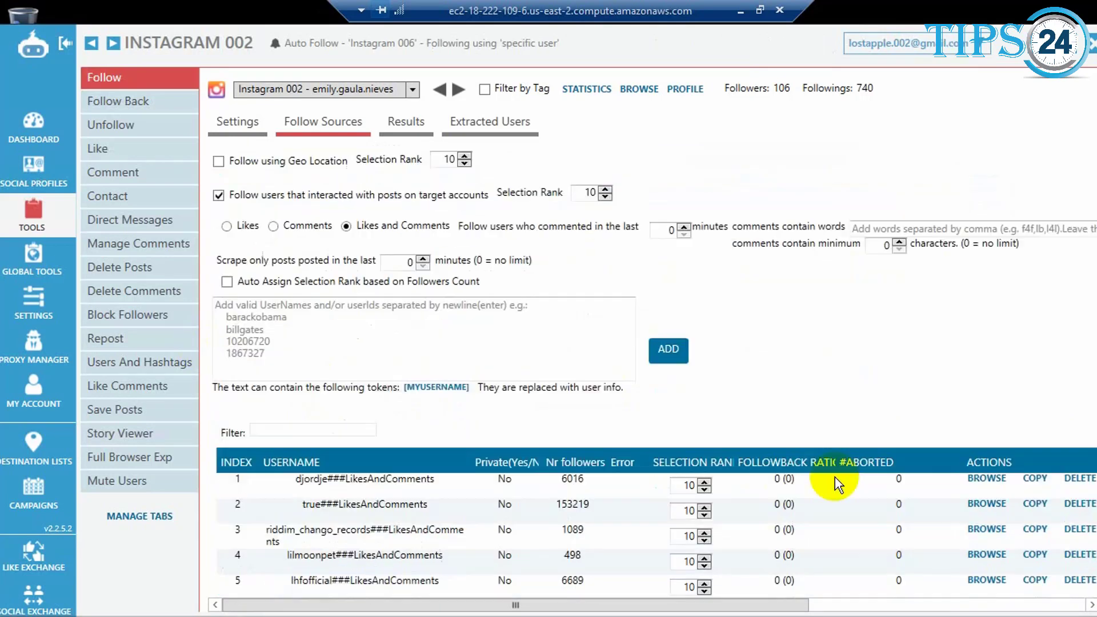
{"action": "scroll", "coordinate": [834, 483], "scroll_direction": "down", "scroll_amount": 4}
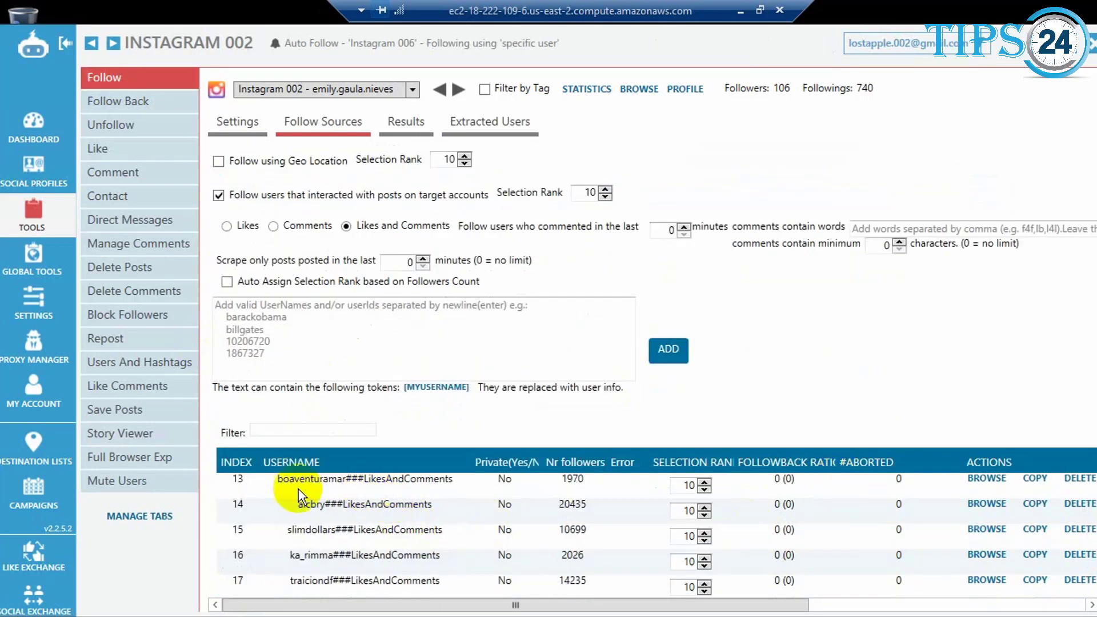
{"action": "left_click", "coordinate": [329, 328]}
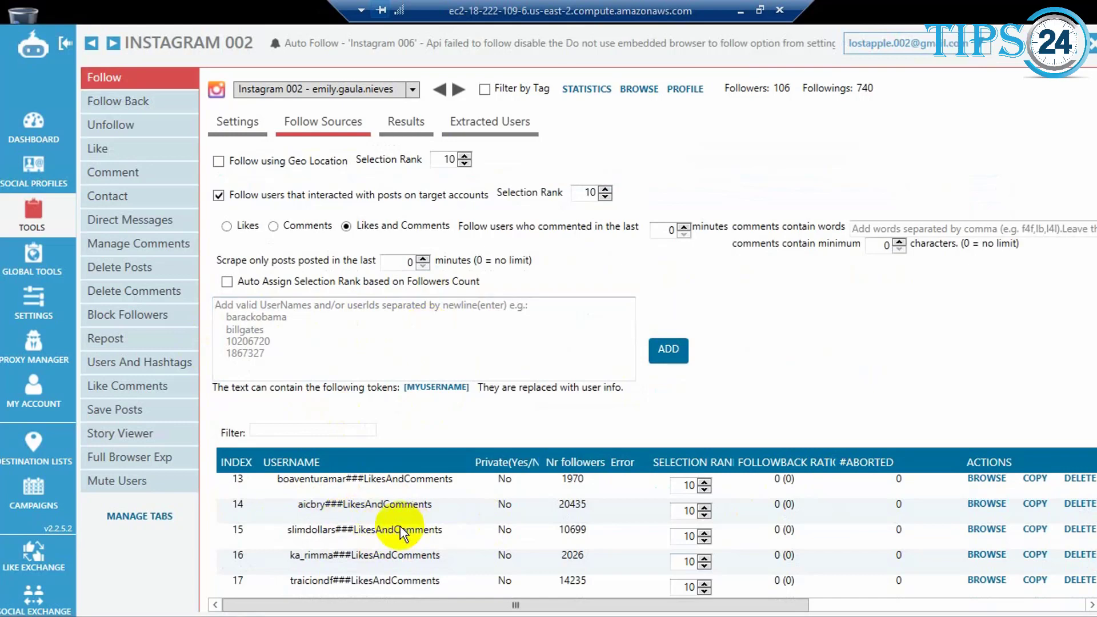
{"action": "scroll", "coordinate": [988, 363], "scroll_direction": "down", "scroll_amount": 5}
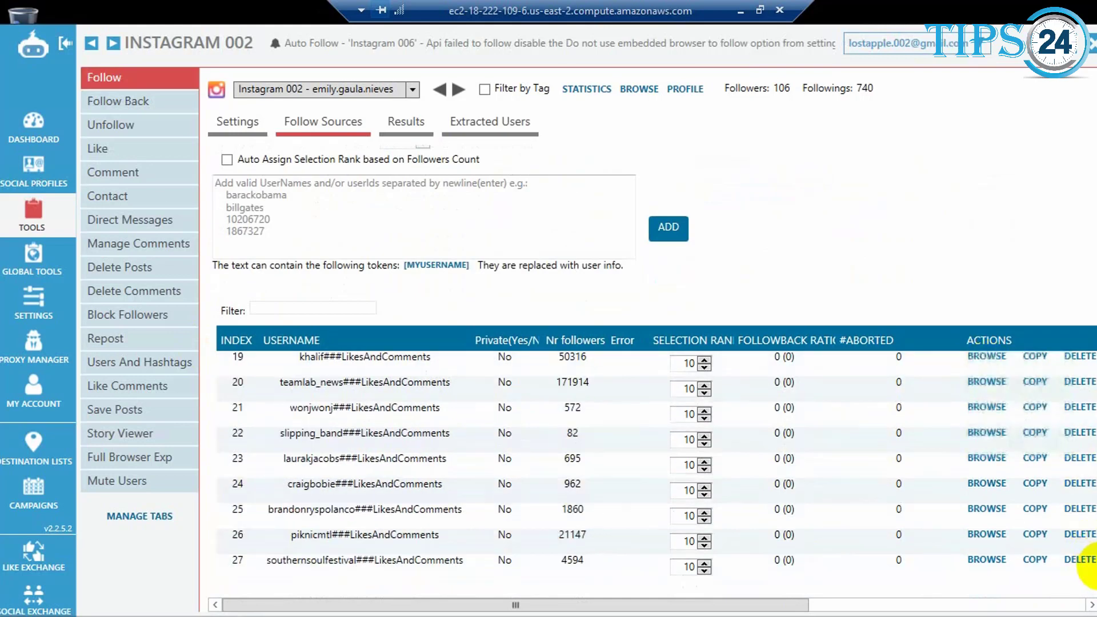
Step: Review the remaining follow sources, such as suggested users and own story viewers, and return to the hashtag search options
{"action": "scroll", "coordinate": [1093, 547], "scroll_direction": "down", "scroll_amount": 5}
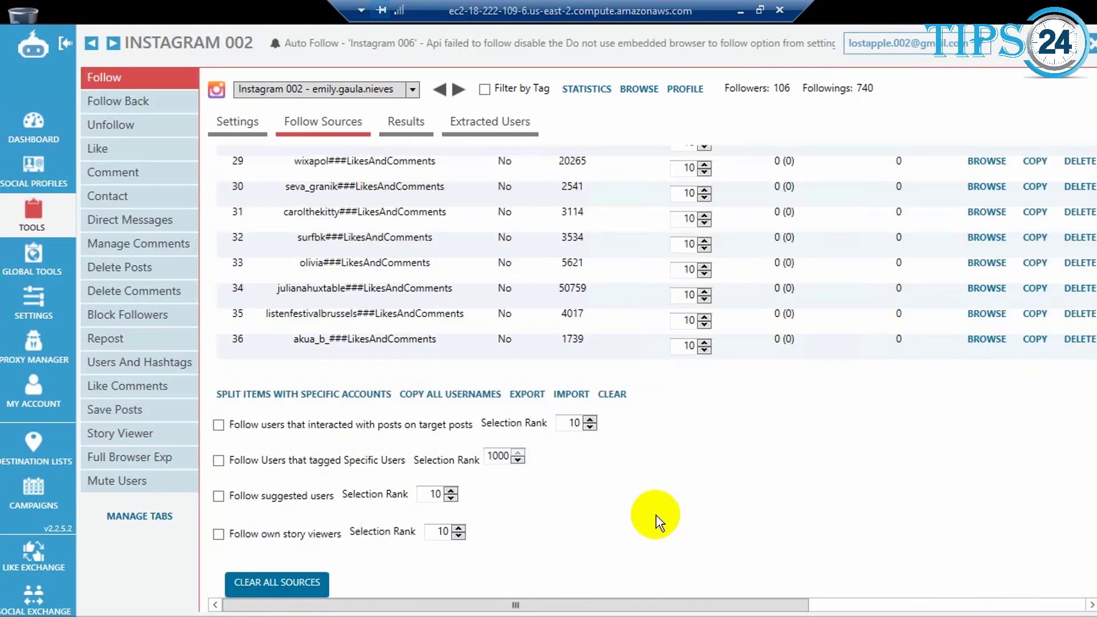
{"action": "scroll", "coordinate": [658, 522], "scroll_direction": "up", "scroll_amount": 2}
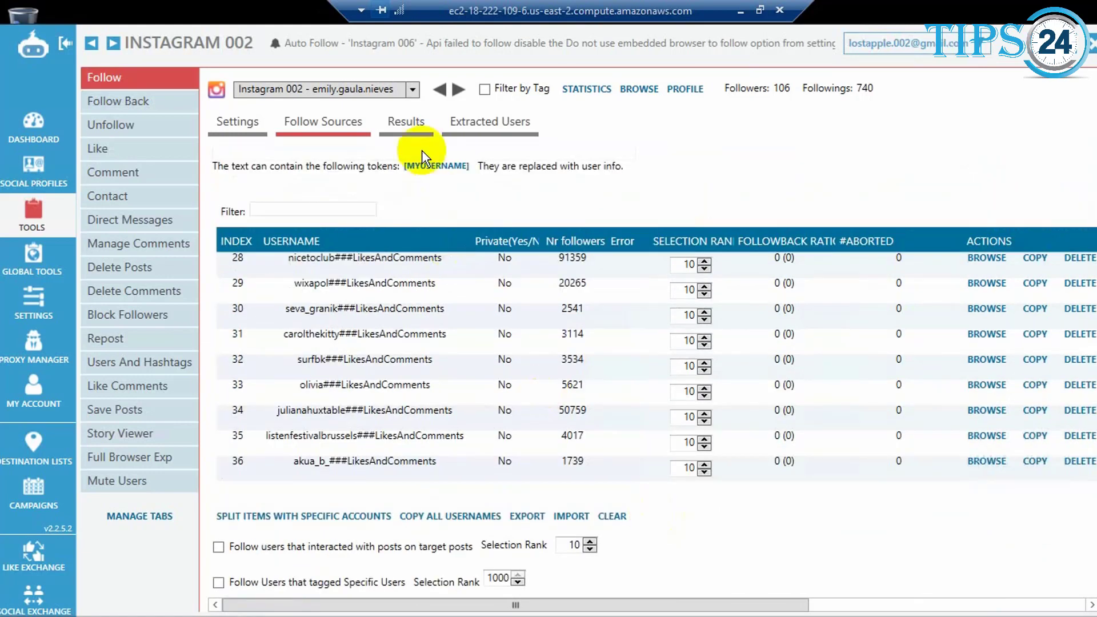
{"action": "left_click", "coordinate": [408, 124]}
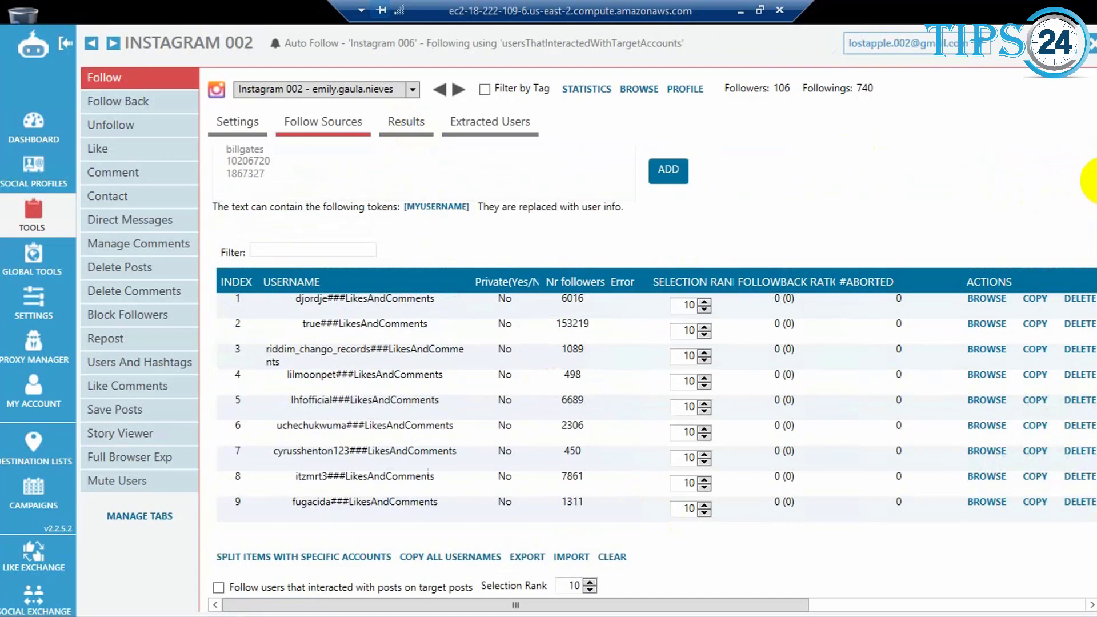
{"action": "scroll", "coordinate": [1094, 180], "scroll_direction": "down", "scroll_amount": 10}
{"action": "scroll", "coordinate": [1093, 181], "scroll_direction": "down", "scroll_amount": 5}
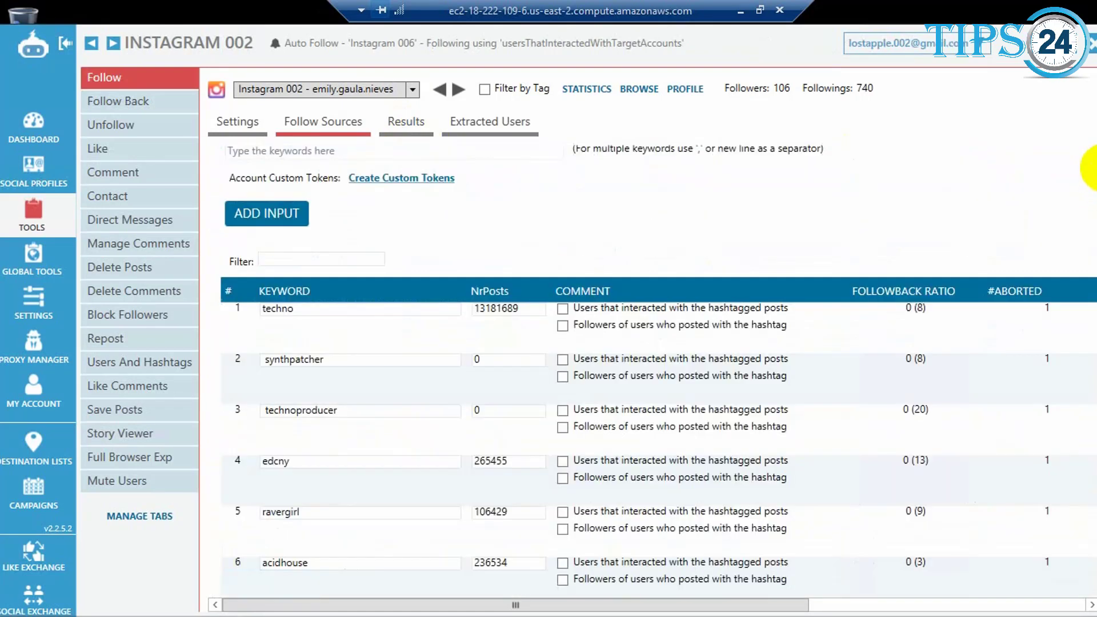
{"action": "scroll", "coordinate": [1094, 171], "scroll_direction": "up", "scroll_amount": 2}
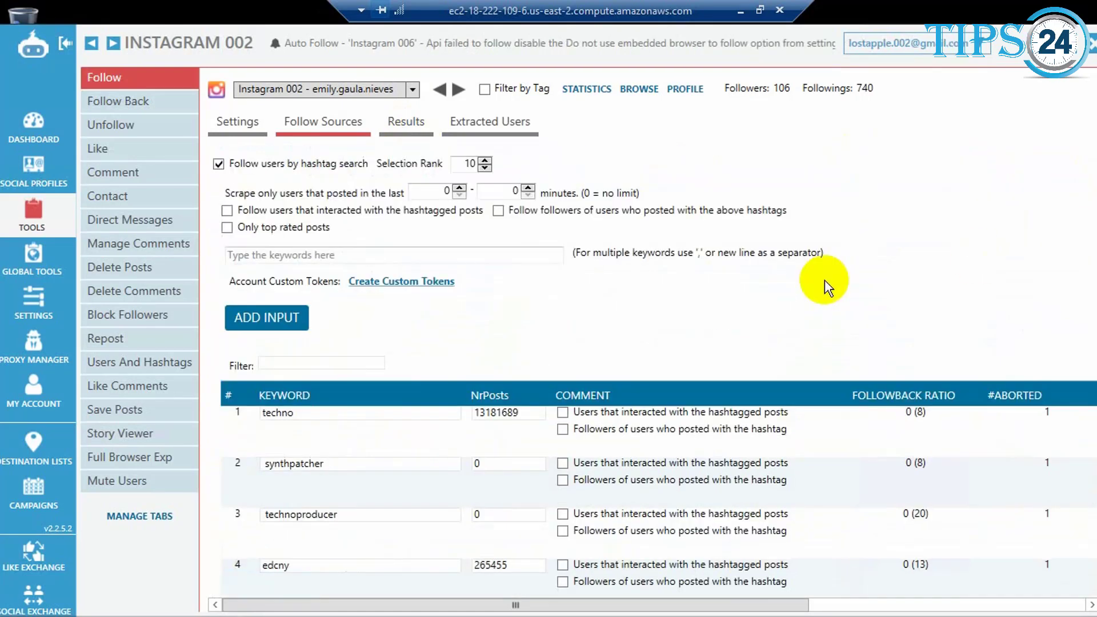
Step: Return to the Follow tool's settings and switch its status on to start following
{"action": "left_click", "coordinate": [234, 128]}
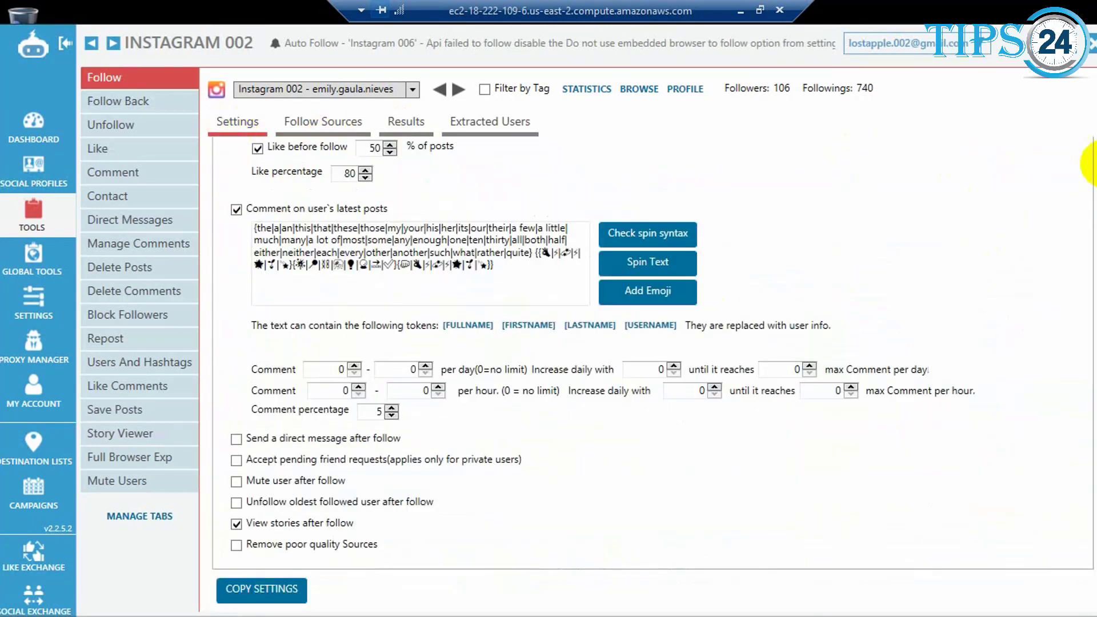
{"action": "scroll", "coordinate": [1088, 163], "scroll_direction": "up", "scroll_amount": 10}
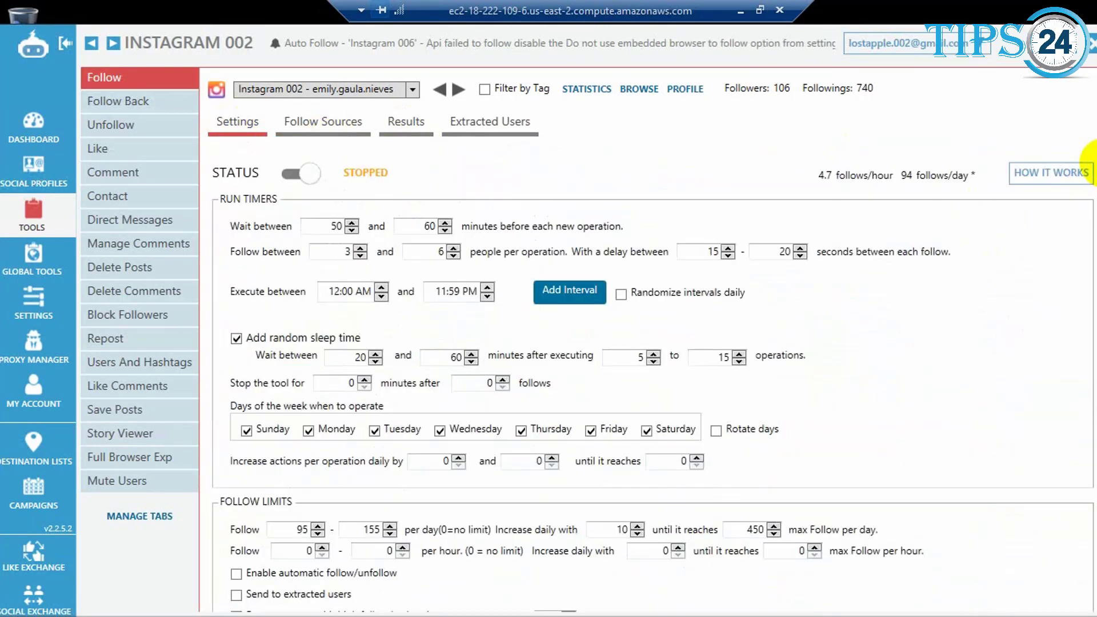
{"action": "left_click", "coordinate": [291, 173]}
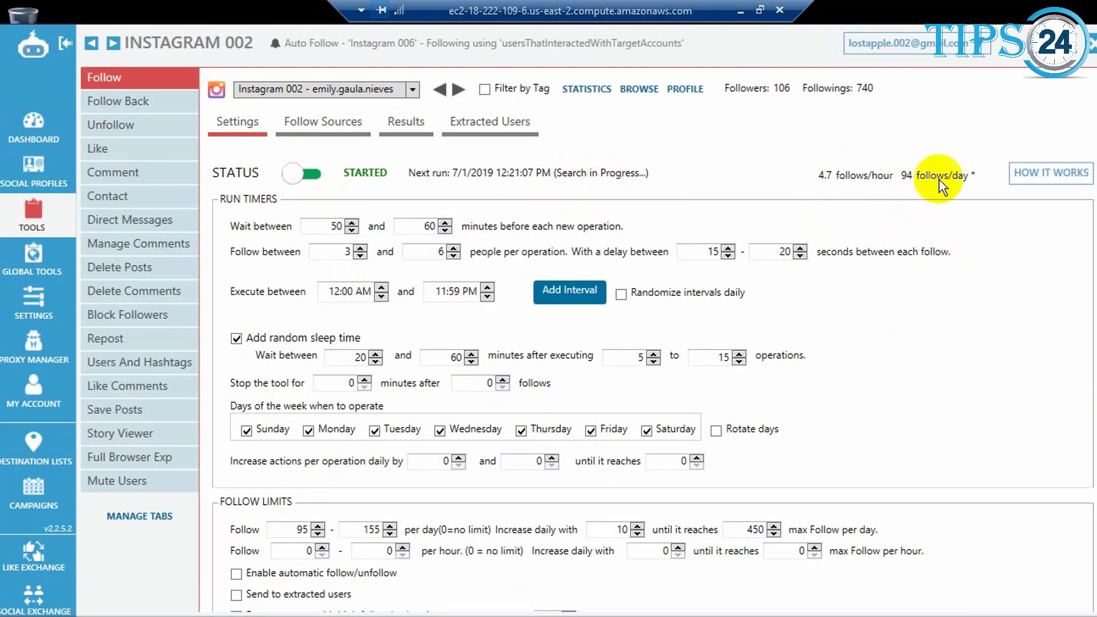
Step: Open the Follow tool's results to view the list of followed users
{"action": "mouse_move", "coordinate": [965, 182]}
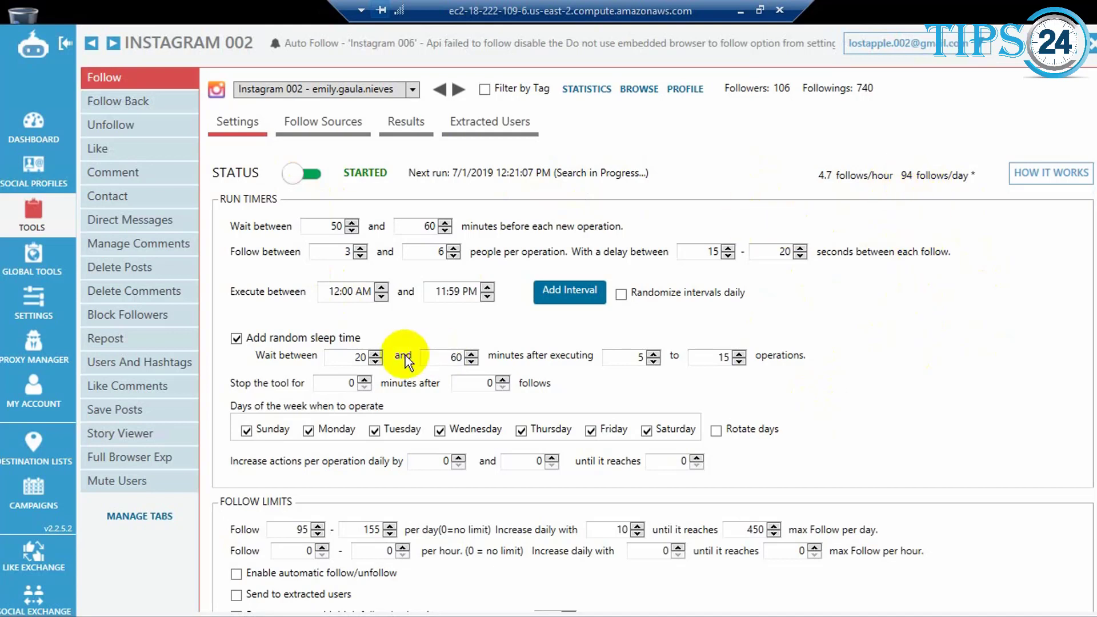
{"action": "left_click", "coordinate": [398, 126]}
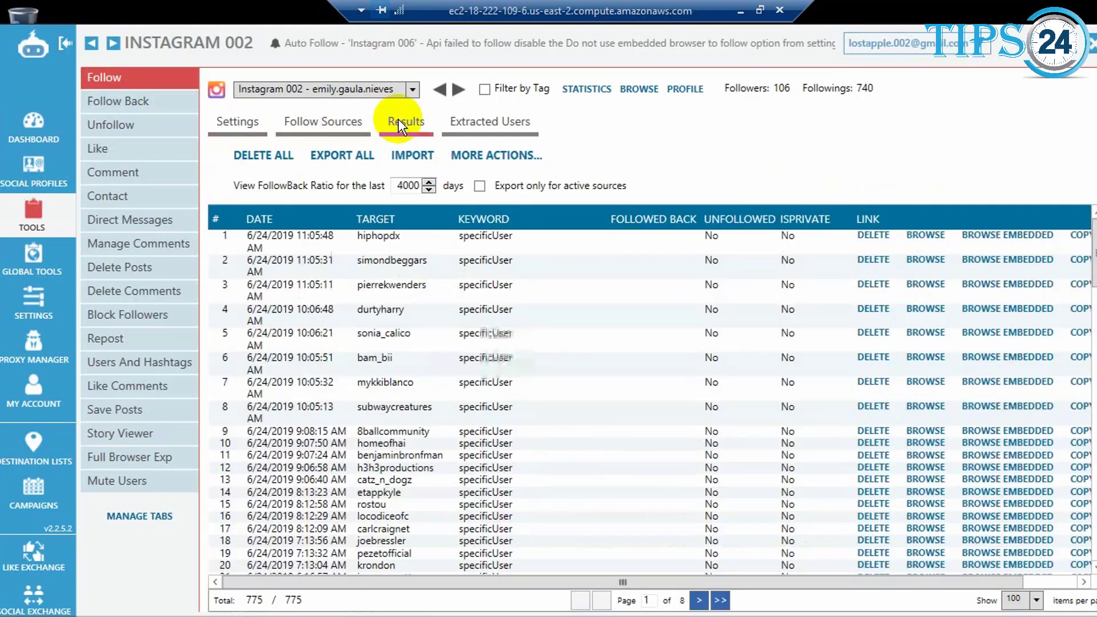